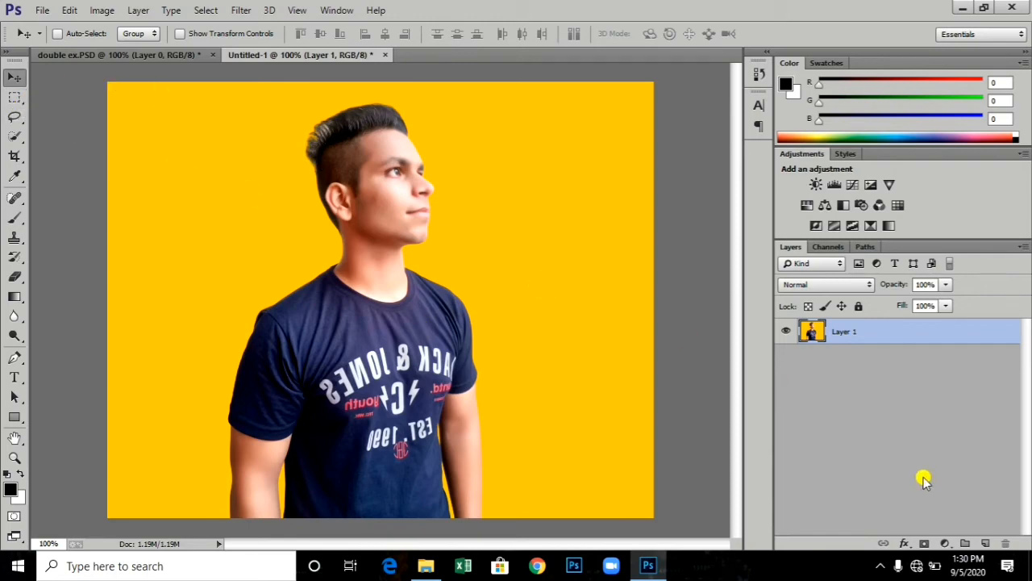
Add a Black & White adjustment layer with default settings above Layer 1
{"action": "left_click", "coordinate": [942, 544]}
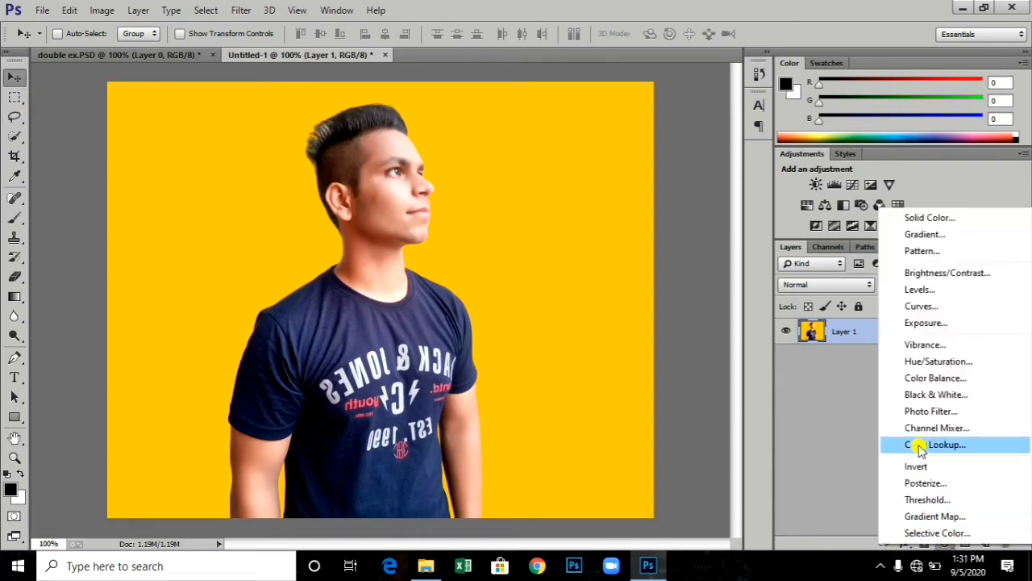
{"action": "left_click", "coordinate": [935, 393]}
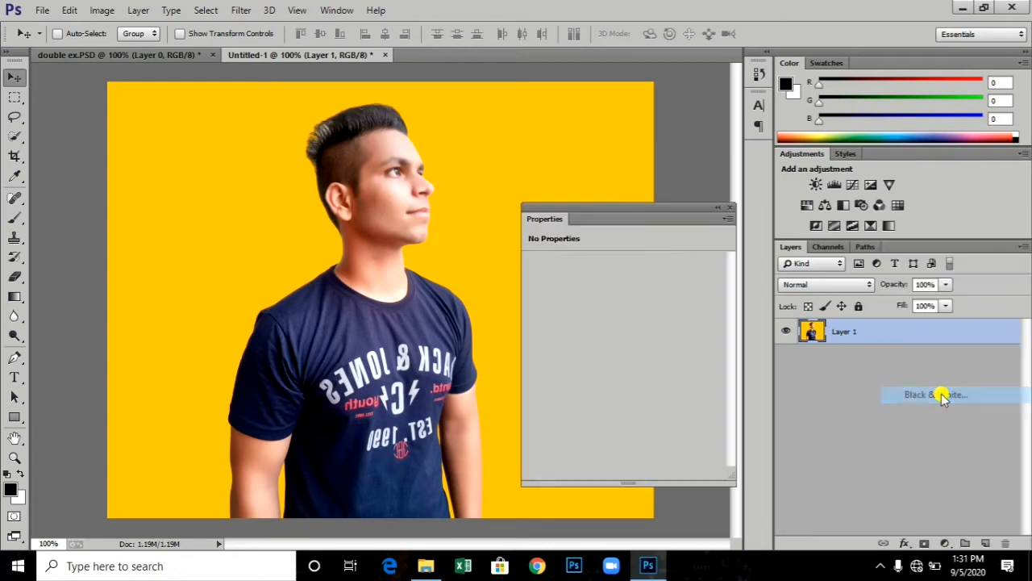
{"action": "left_click", "coordinate": [734, 207]}
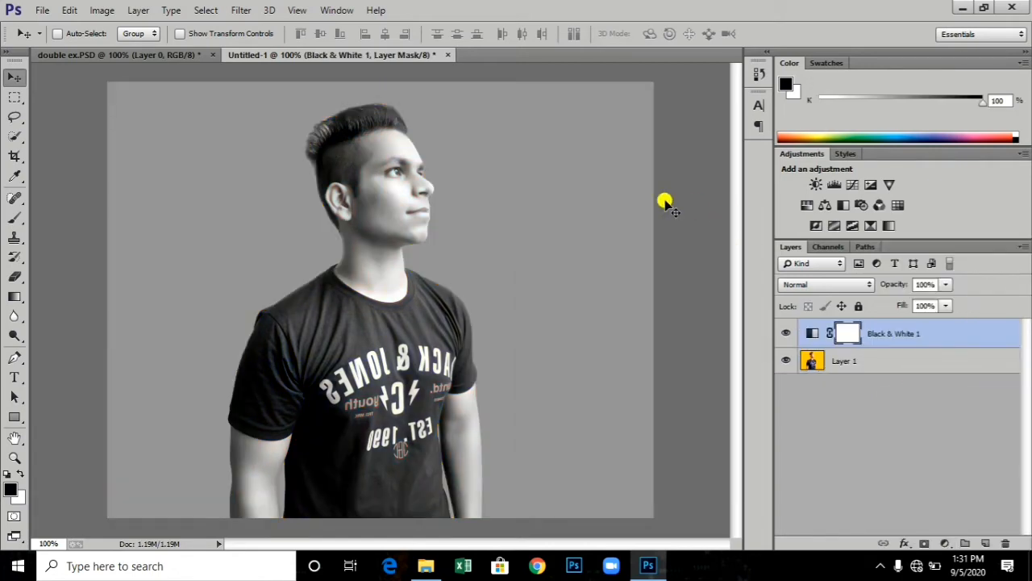
Place the CQ5a7daZWGc-unsplash pink-cloud skyline photo as an embedded image and move it down to the canvas's lower edge
{"action": "left_click", "coordinate": [40, 14]}
{"action": "left_click", "coordinate": [103, 229]}
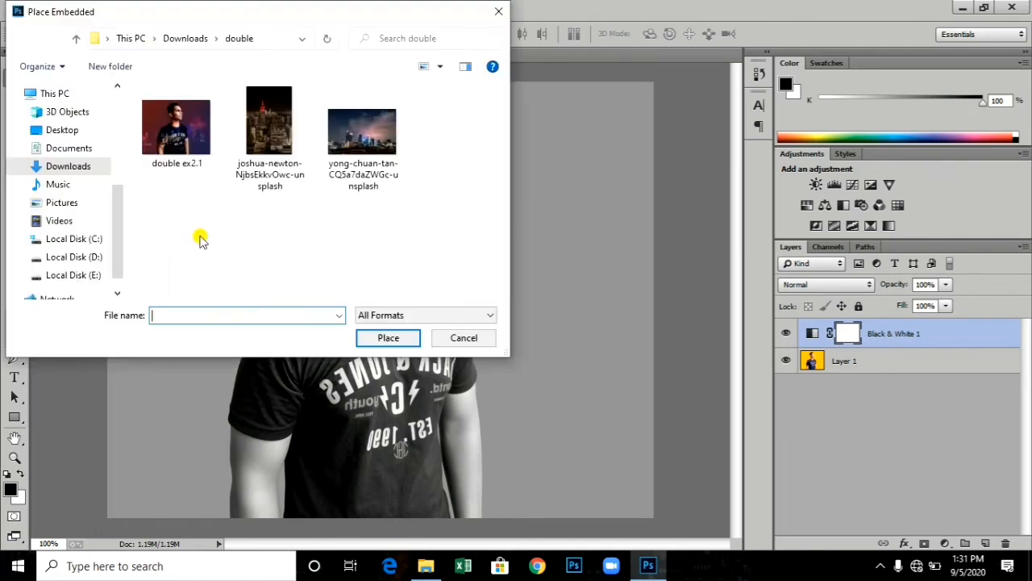
{"action": "left_click", "coordinate": [374, 152]}
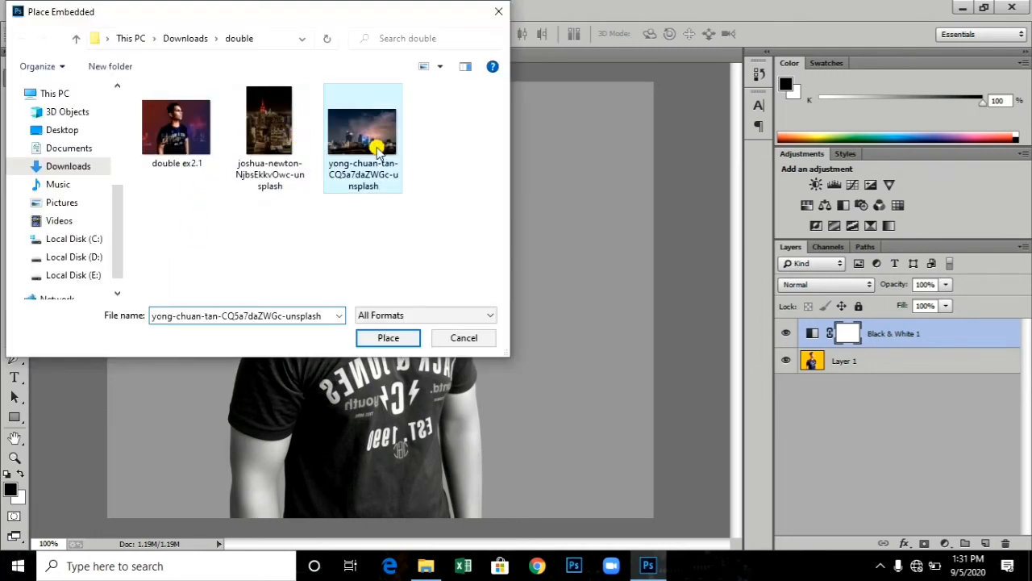
{"action": "left_click", "coordinate": [381, 335]}
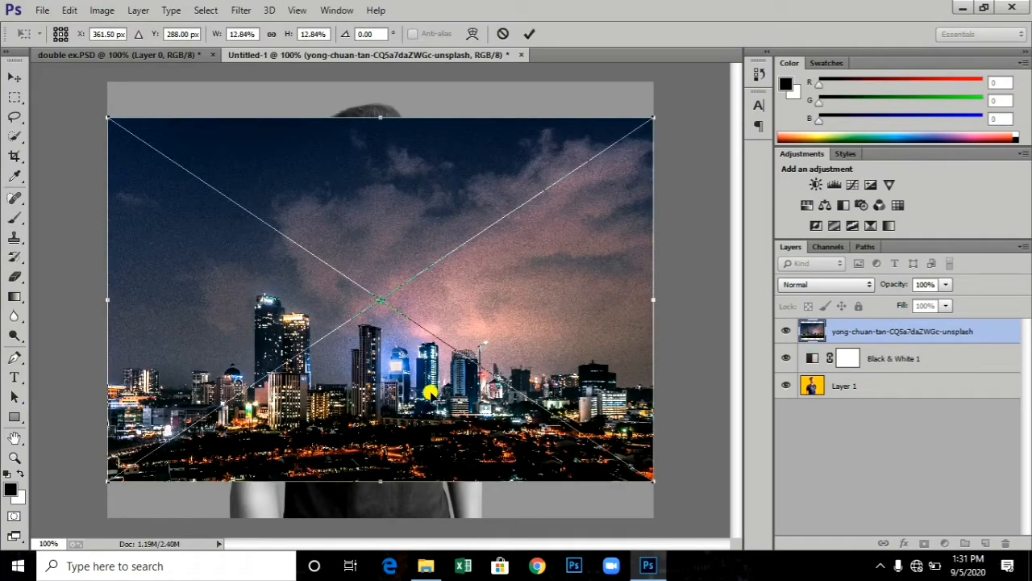
{"action": "left_click_drag", "start_coordinate": [430, 394], "coordinate": [430, 434]}
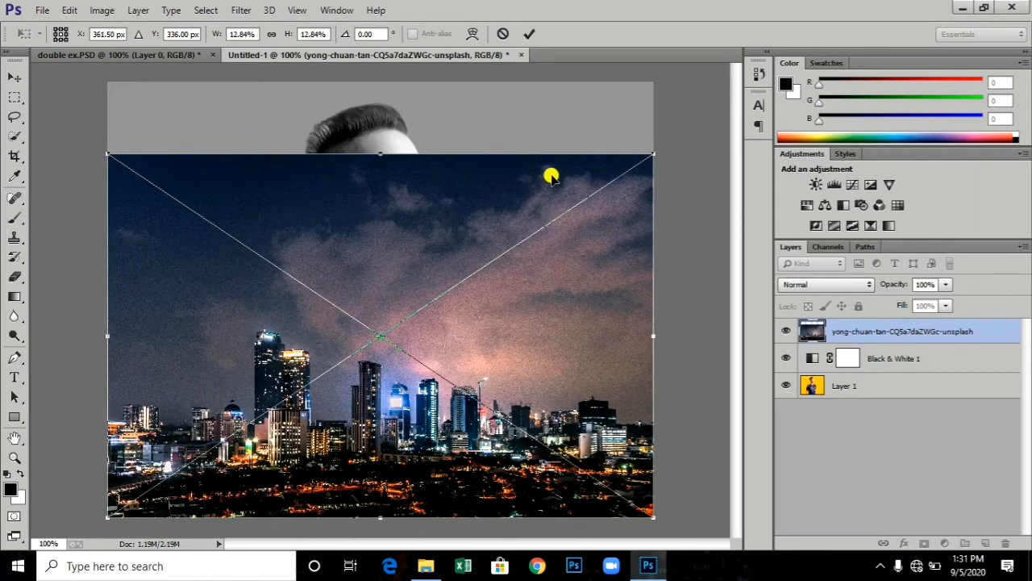
{"action": "key", "text": "Return"}
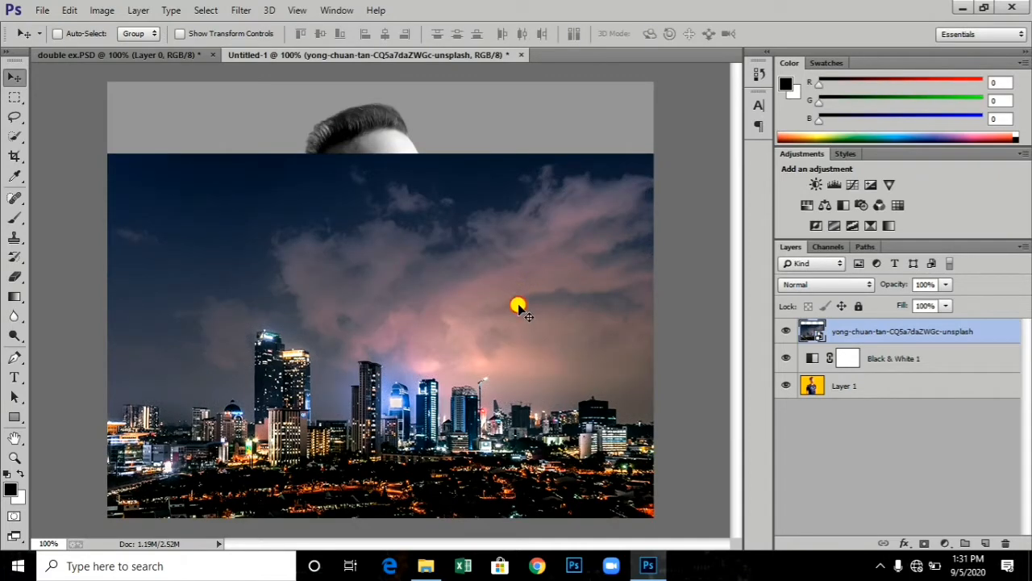
Set the pink-cloud skyline layer's blend mode to Lighten and shift it right across the shirt
{"action": "left_click", "coordinate": [803, 289]}
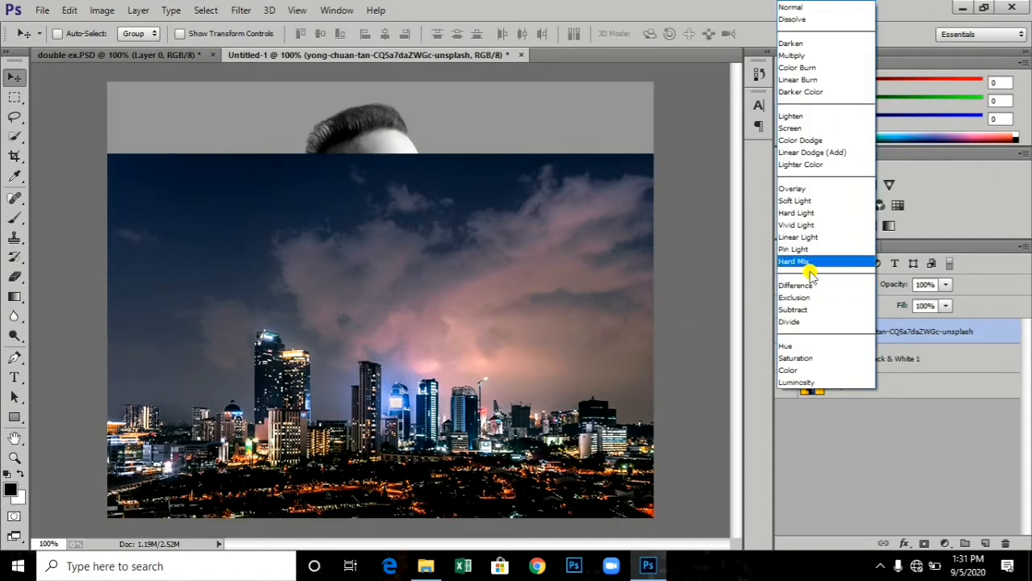
{"action": "left_click", "coordinate": [811, 121]}
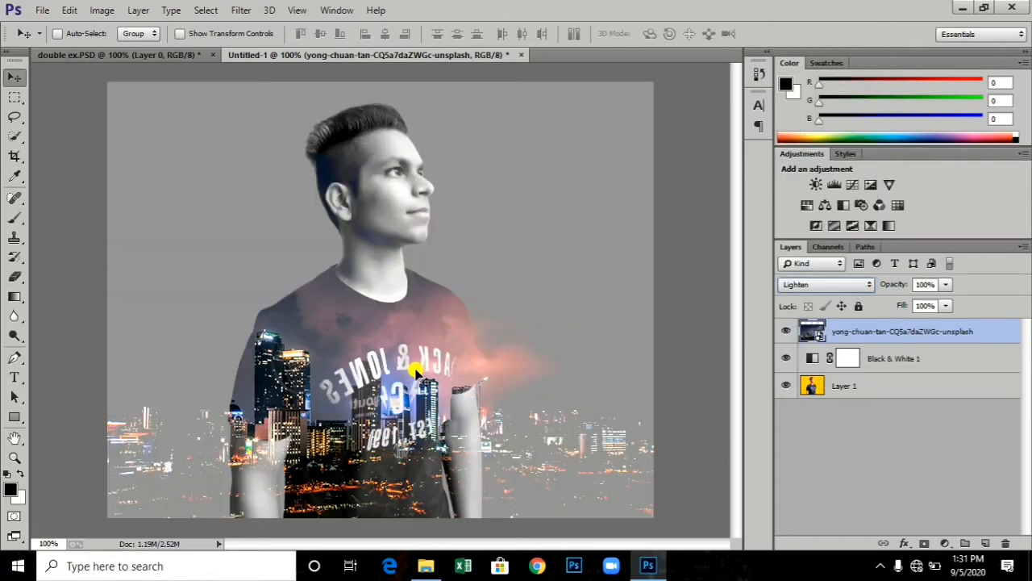
{"action": "left_click_drag", "start_coordinate": [419, 375], "coordinate": [471, 376]}
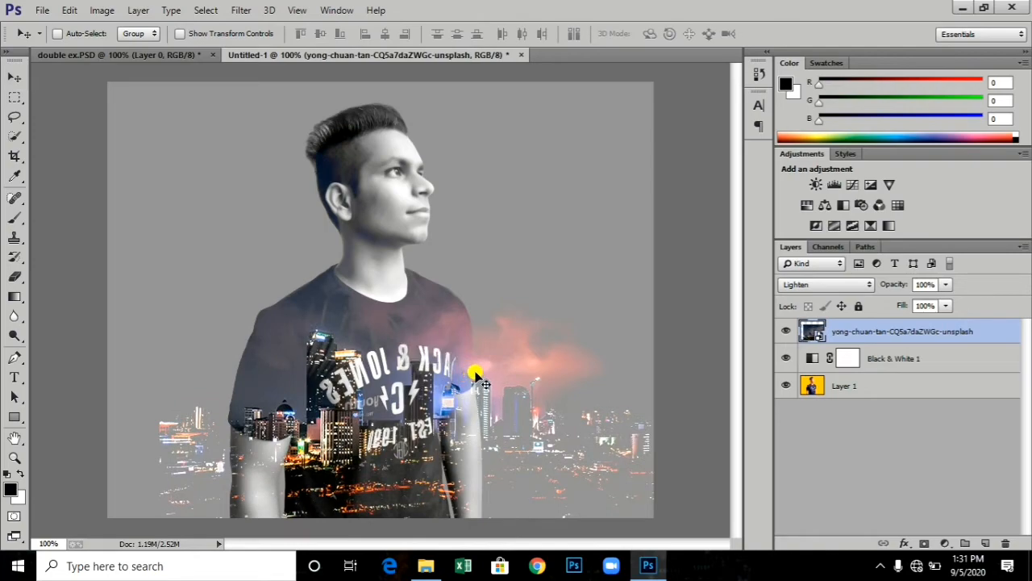
Enlarge the pink-cloud skyline to 15.37% height, stretch it wider on its left side and reposition it over the torso
{"action": "key", "text": "ctrl+t"}
{"action": "left_click_drag", "start_coordinate": [157, 146], "coordinate": [92, 107]}
{"action": "left_click_drag", "start_coordinate": [410, 355], "coordinate": [454, 339]}
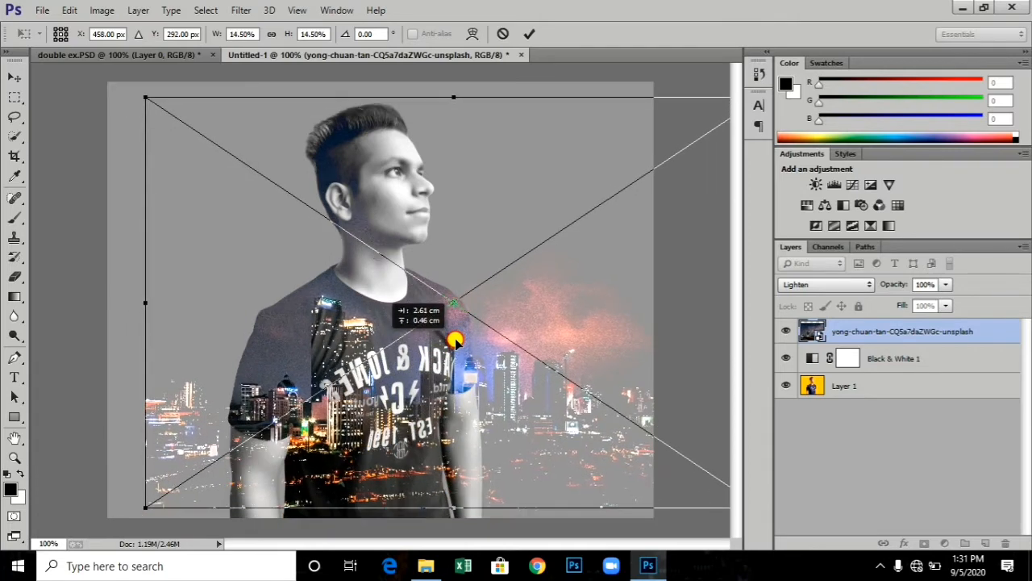
{"action": "left_click_drag", "start_coordinate": [456, 106], "coordinate": [454, 82]}
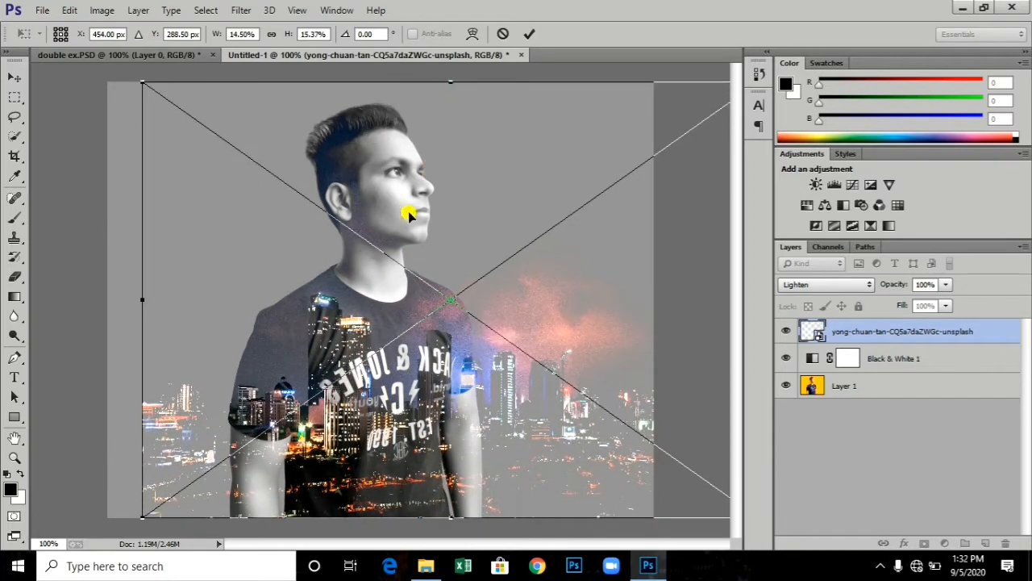
{"action": "left_click_drag", "start_coordinate": [411, 302], "coordinate": [415, 317]}
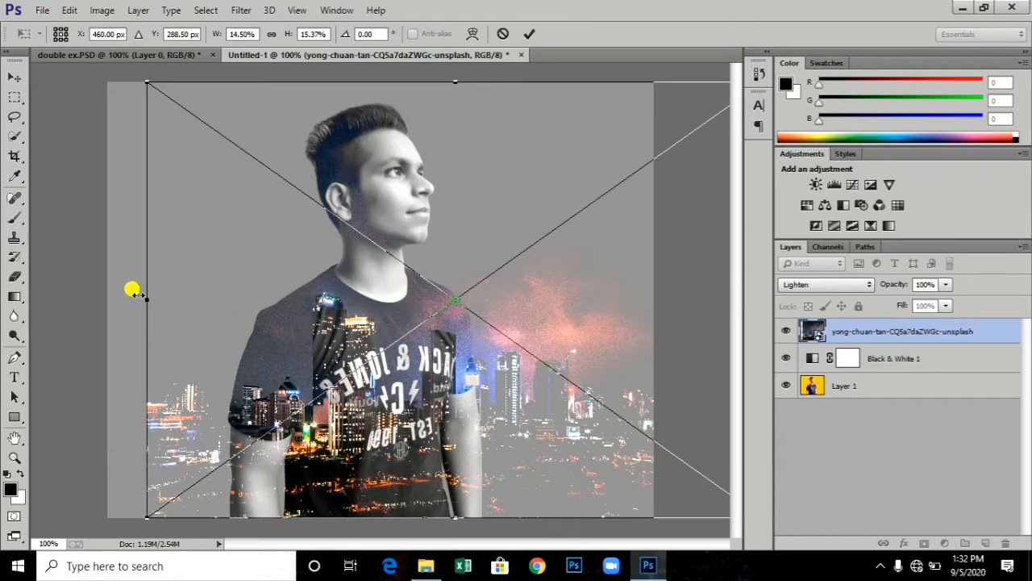
{"action": "left_click_drag", "start_coordinate": [145, 298], "coordinate": [73, 294]}
{"action": "left_click_drag", "start_coordinate": [280, 350], "coordinate": [352, 391]}
{"action": "double_click", "coordinate": [312, 194]}
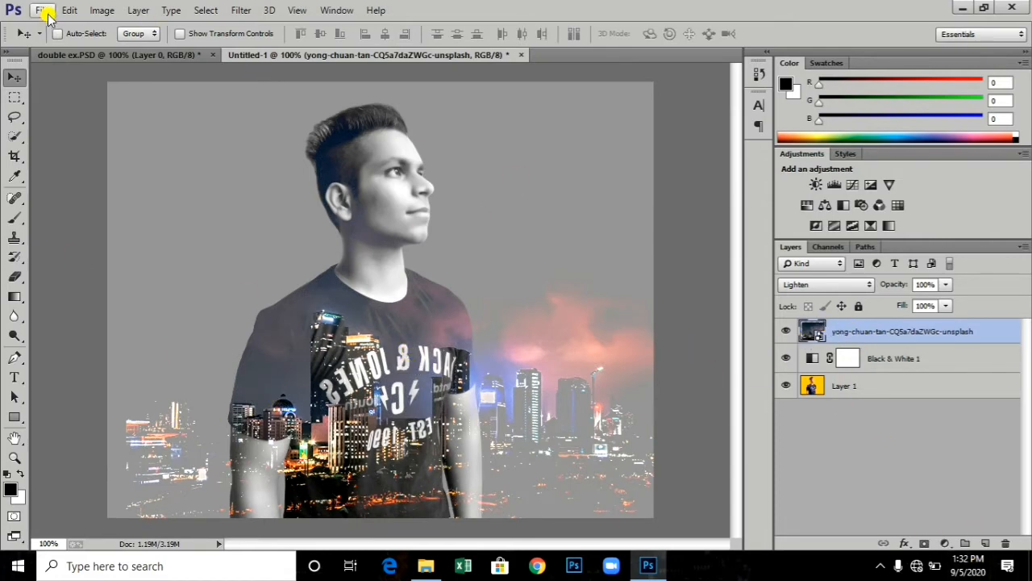
Place the NjbsEkkvOwc-unsplash night city photo as an embedded image and stretch both sides to fill the canvas width
{"action": "left_click", "coordinate": [44, 11]}
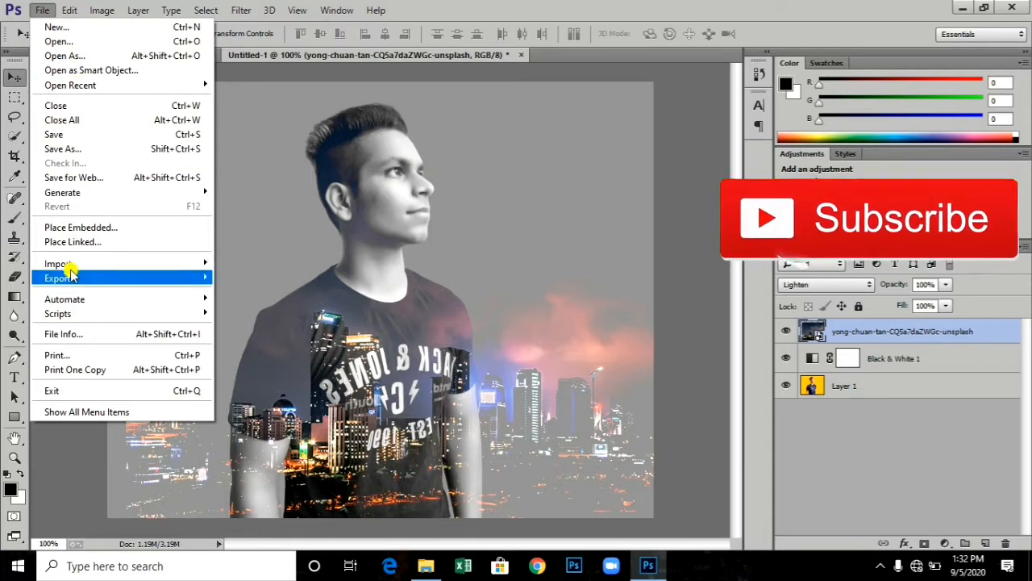
{"action": "left_click", "coordinate": [71, 227]}
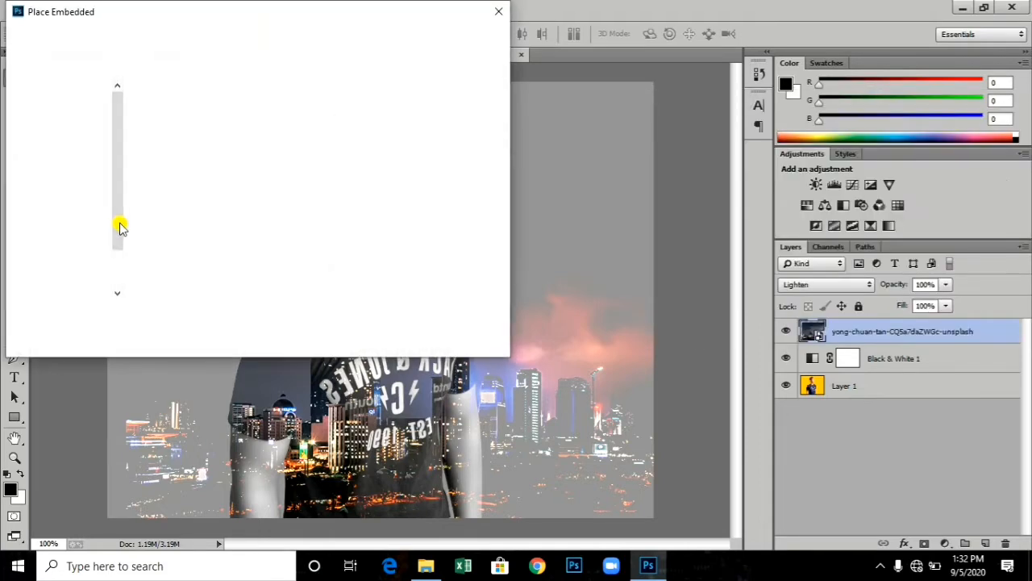
{"action": "left_click", "coordinate": [277, 179]}
{"action": "left_click", "coordinate": [388, 338]}
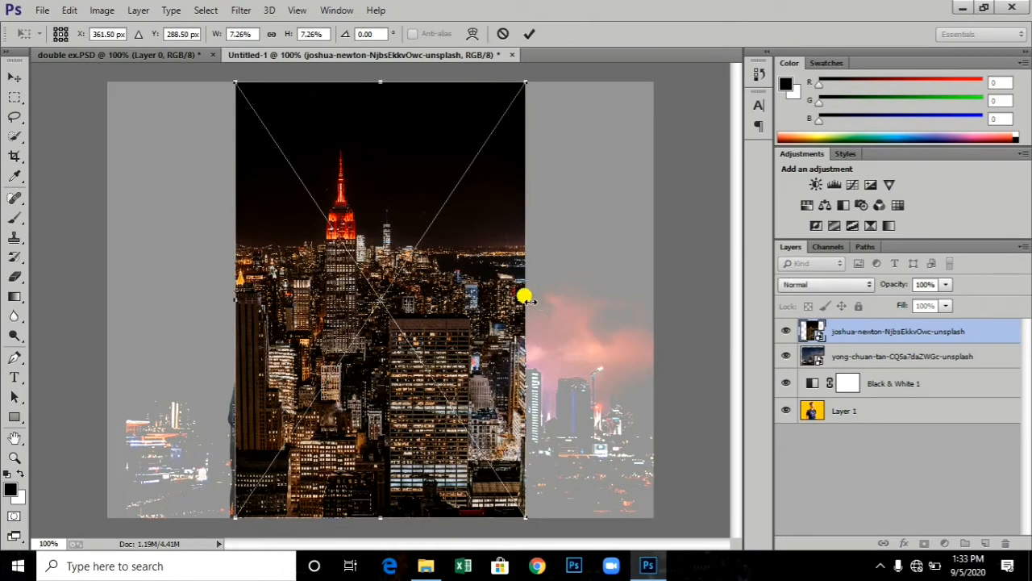
{"action": "left_click_drag", "start_coordinate": [525, 298], "coordinate": [656, 299]}
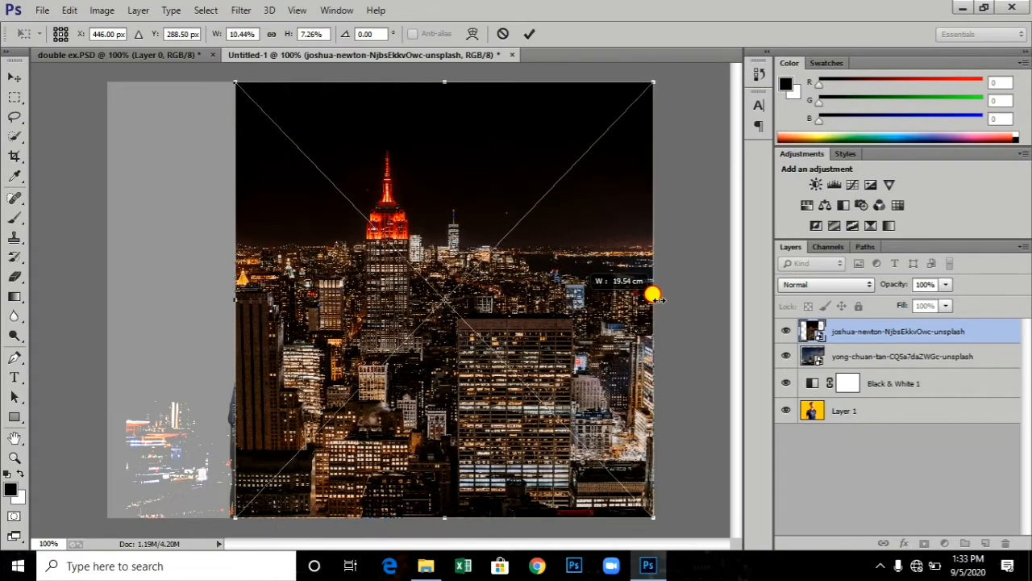
{"action": "left_click_drag", "start_coordinate": [233, 297], "coordinate": [96, 286]}
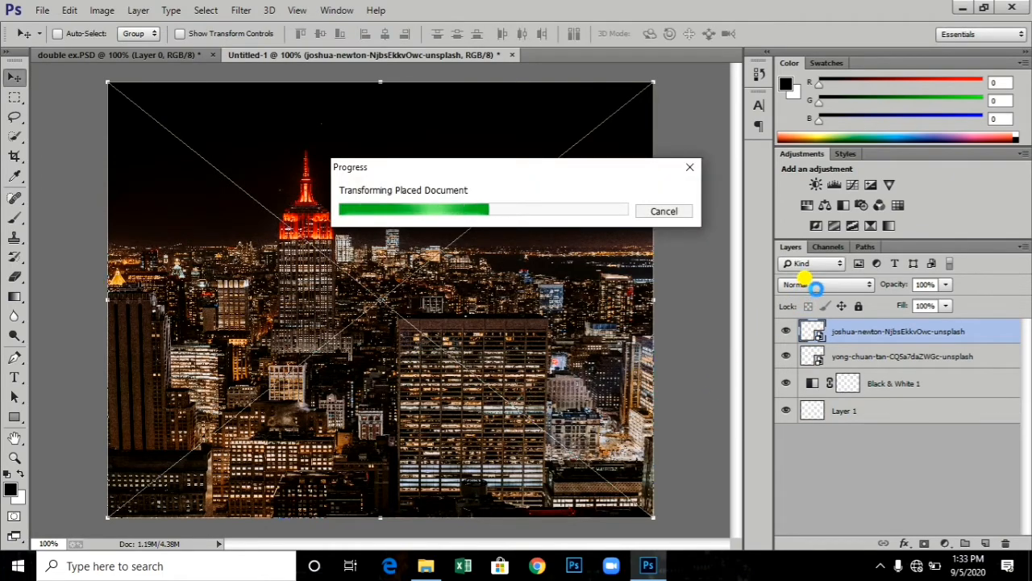
Set the night city layer's blend mode to Lighten and shift it slightly left
{"action": "left_click", "coordinate": [818, 288]}
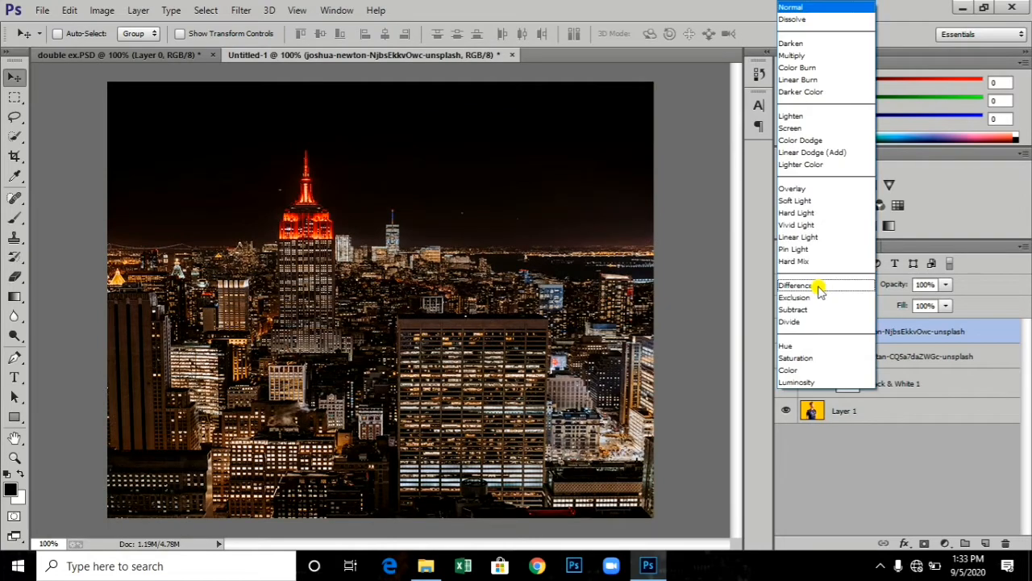
{"action": "left_click", "coordinate": [822, 121]}
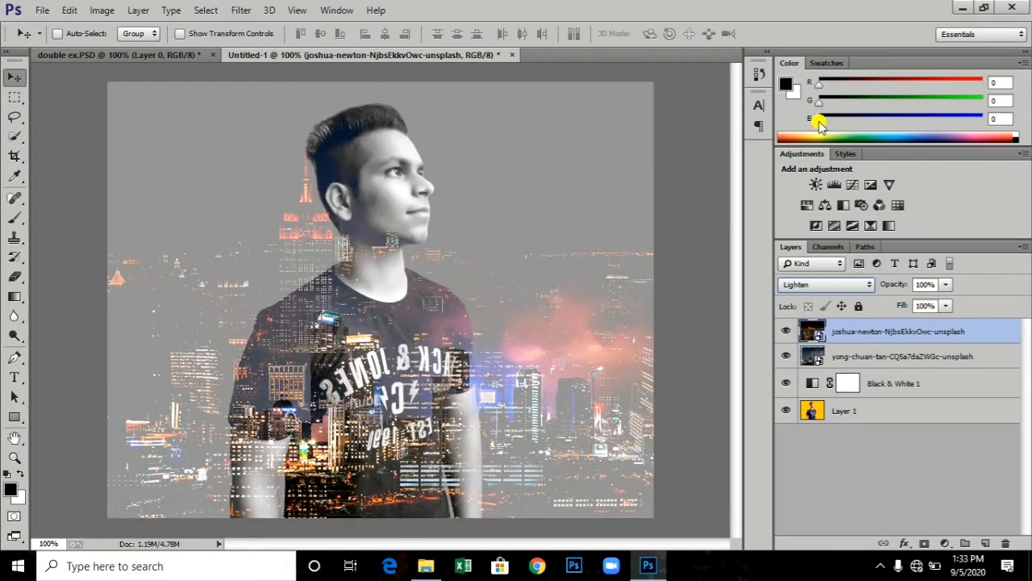
{"action": "left_click_drag", "start_coordinate": [456, 311], "coordinate": [412, 309]}
Widen the night city layer past the canvas's right edge and move it left and slightly down behind the man
{"action": "key", "text": "ctrl+t"}
{"action": "left_click_drag", "start_coordinate": [617, 302], "coordinate": [684, 302]}
{"action": "key", "text": "Return"}
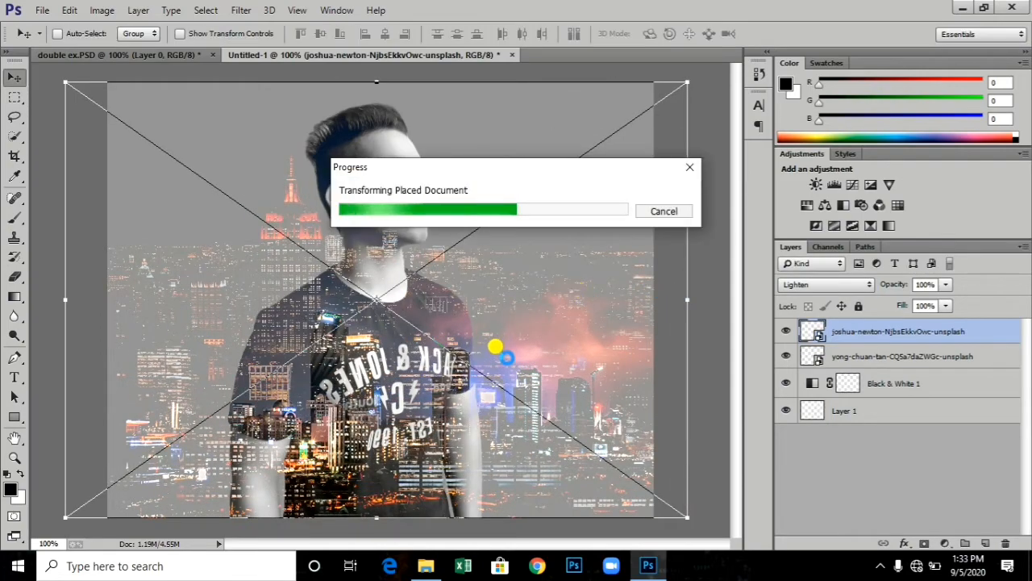
{"action": "left_click_drag", "start_coordinate": [495, 346], "coordinate": [391, 380]}
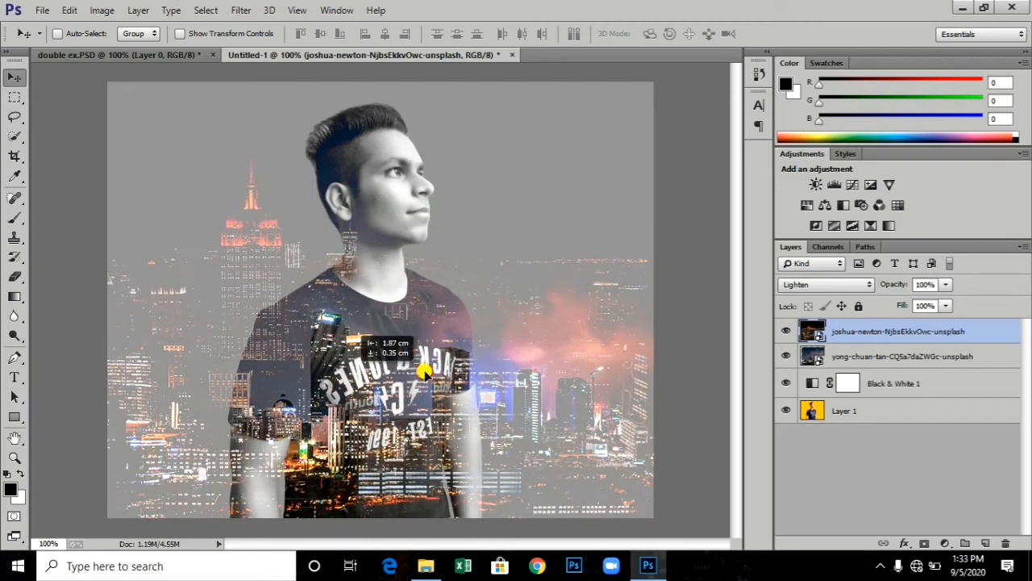
{"action": "key", "text": "ctrl+t"}
{"action": "left_click_drag", "start_coordinate": [647, 525], "coordinate": [674, 518]}
{"action": "key", "text": "ctrl+z"}
{"action": "left_click_drag", "start_coordinate": [644, 305], "coordinate": [669, 305]}
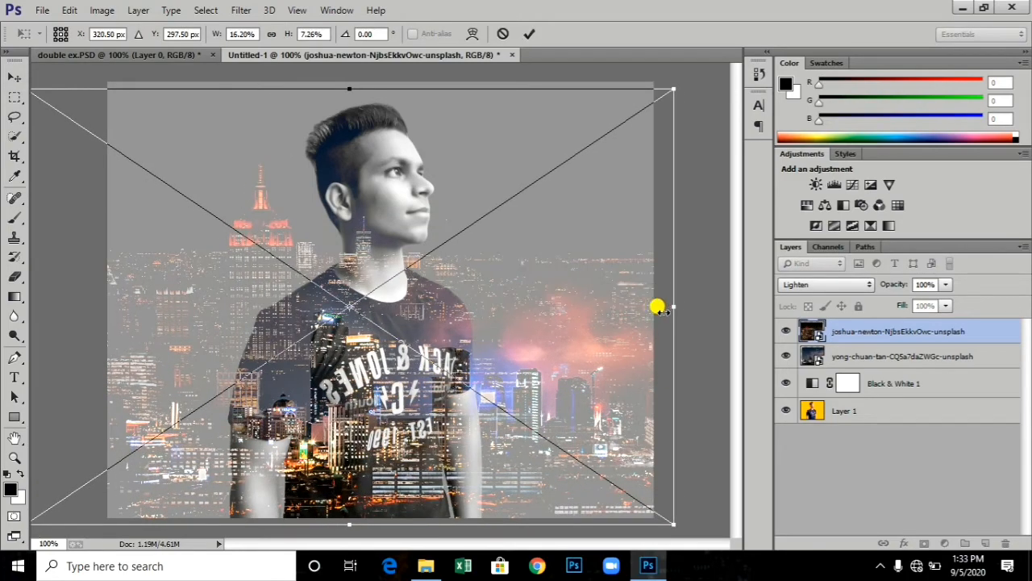
{"action": "key", "text": "ctrl+z"}
{"action": "left_click_drag", "start_coordinate": [647, 518], "coordinate": [669, 523]}
{"action": "key", "text": "ctrl+z"}
{"action": "key", "text": "Return"}
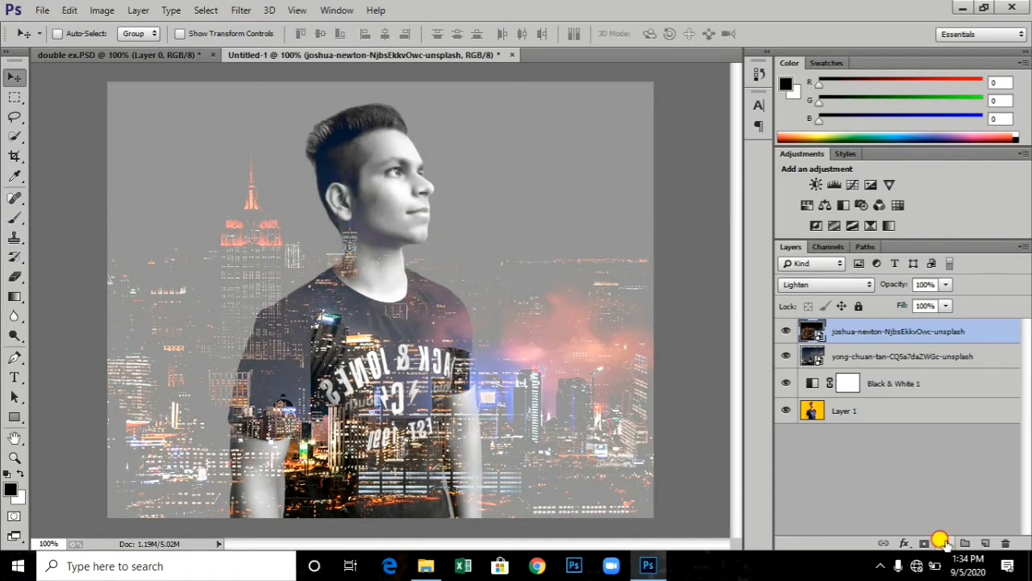
Add a second Black & White adjustment layer with default settings on top of the layer stack
{"action": "left_click", "coordinate": [943, 543]}
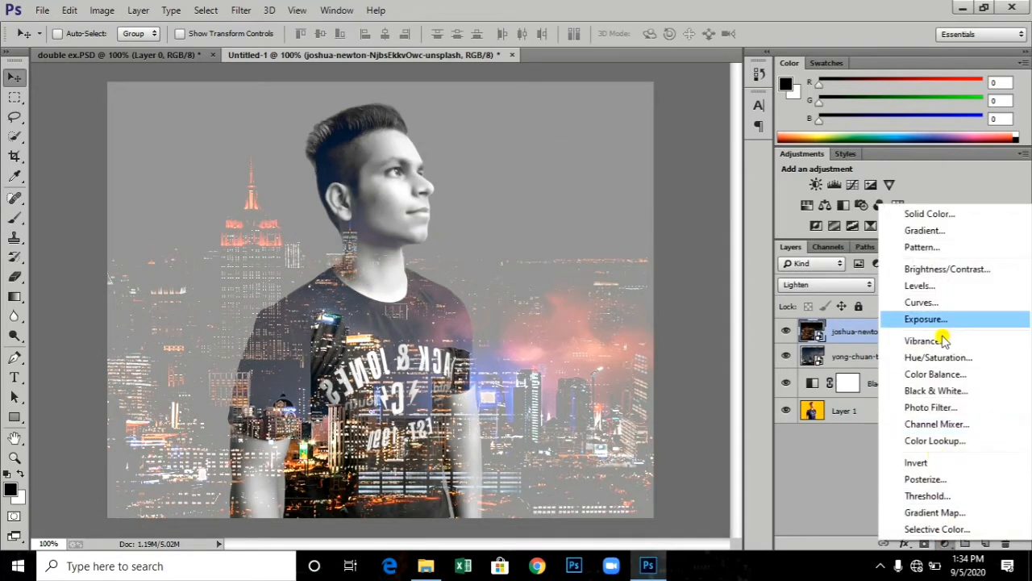
{"action": "left_click", "coordinate": [935, 391]}
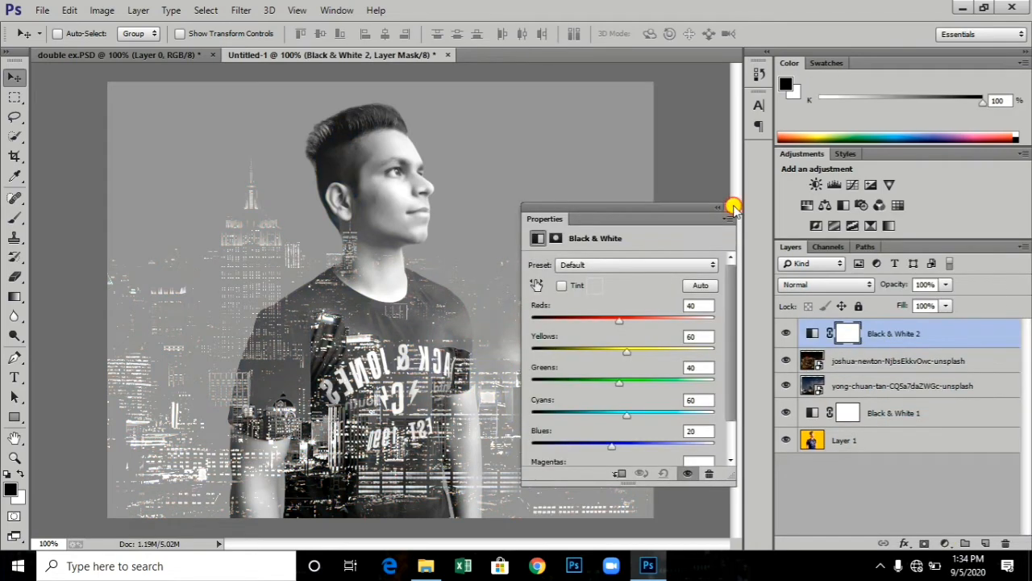
{"action": "left_click", "coordinate": [730, 209]}
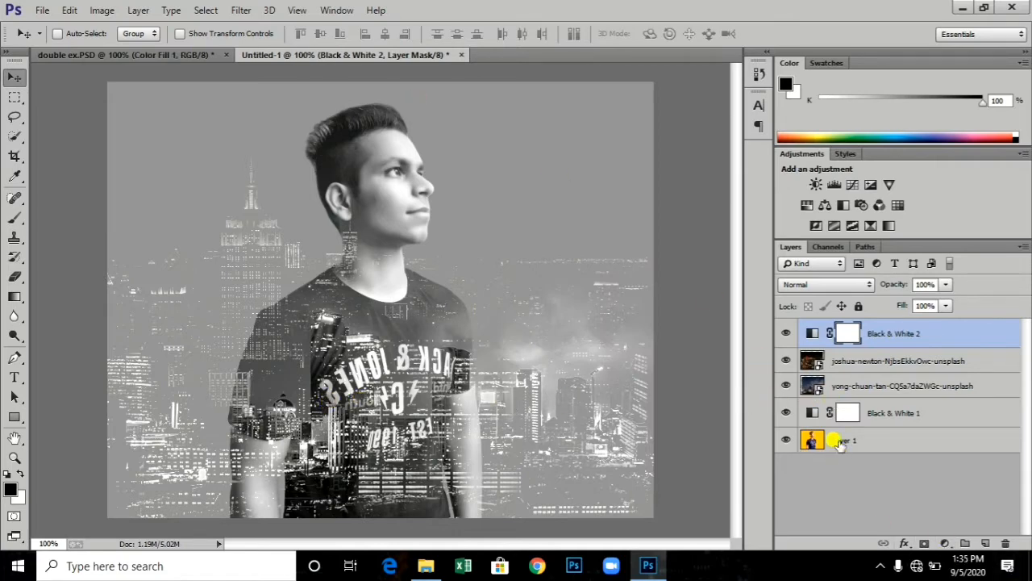
Add a Solid Color fill layer in teal #0f6267 above the second Black & White adjustment
{"action": "left_click", "coordinate": [944, 543]}
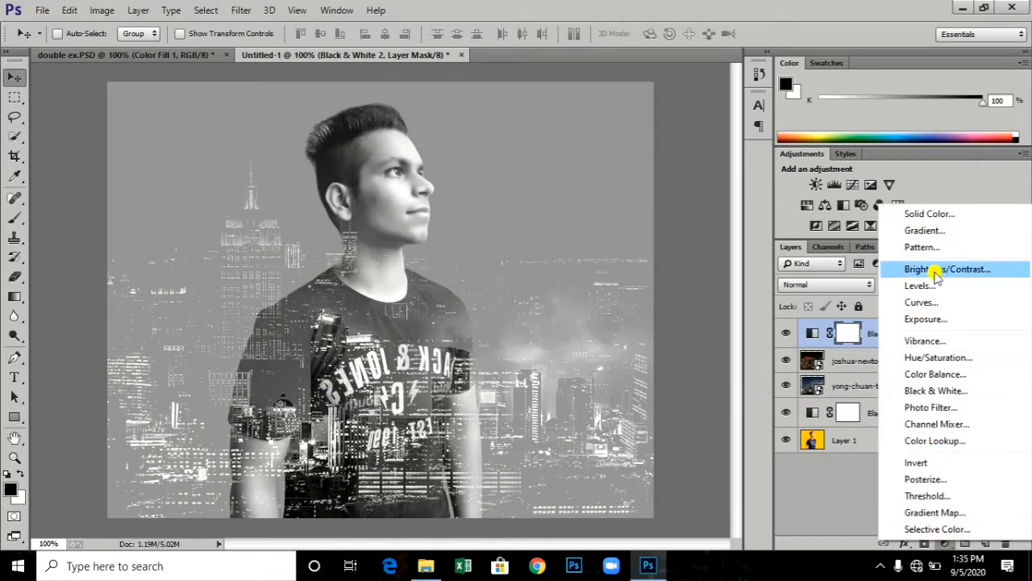
{"action": "left_click", "coordinate": [954, 214]}
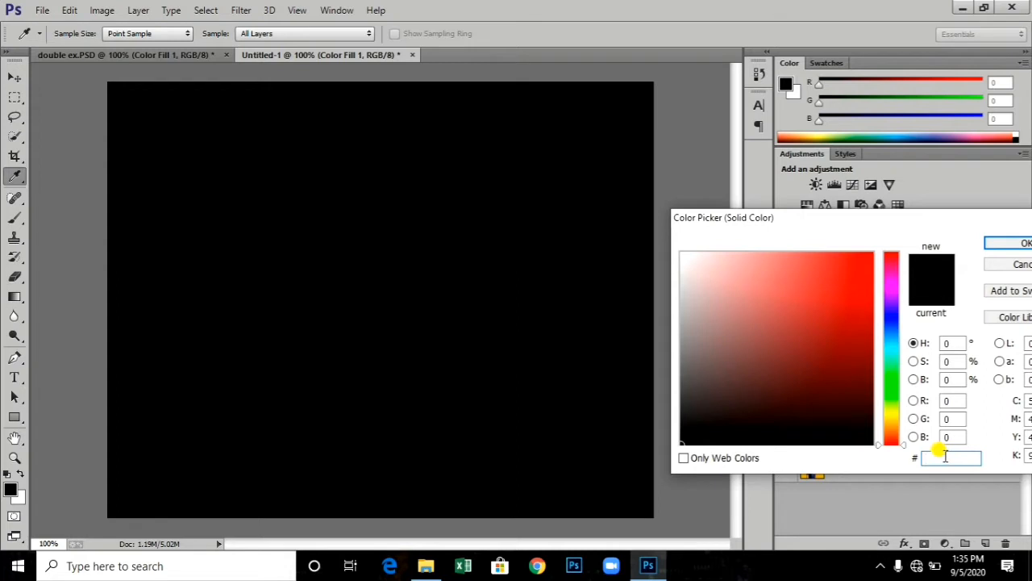
{"action": "type", "text": "0f6267"}
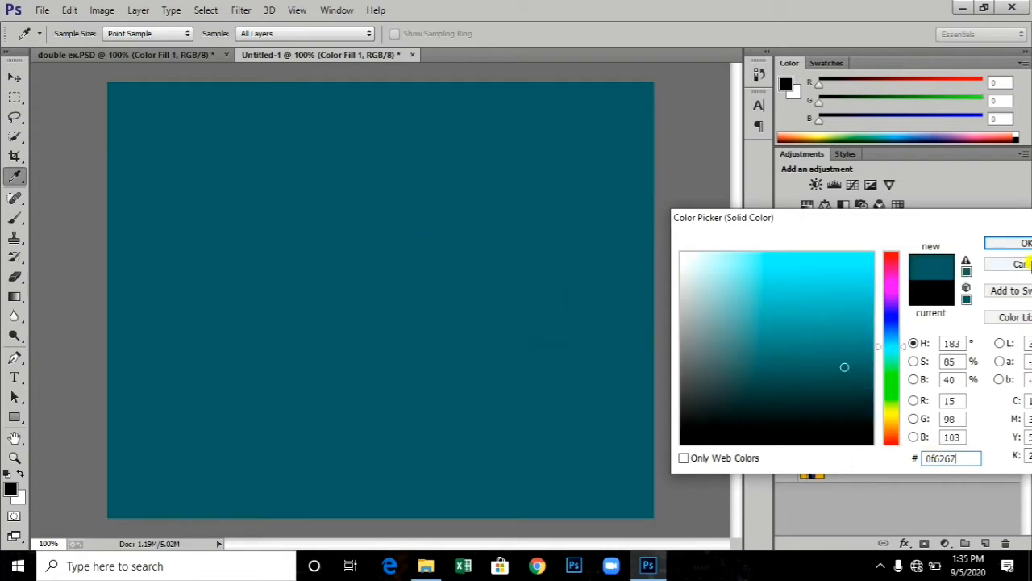
{"action": "left_click", "coordinate": [999, 245]}
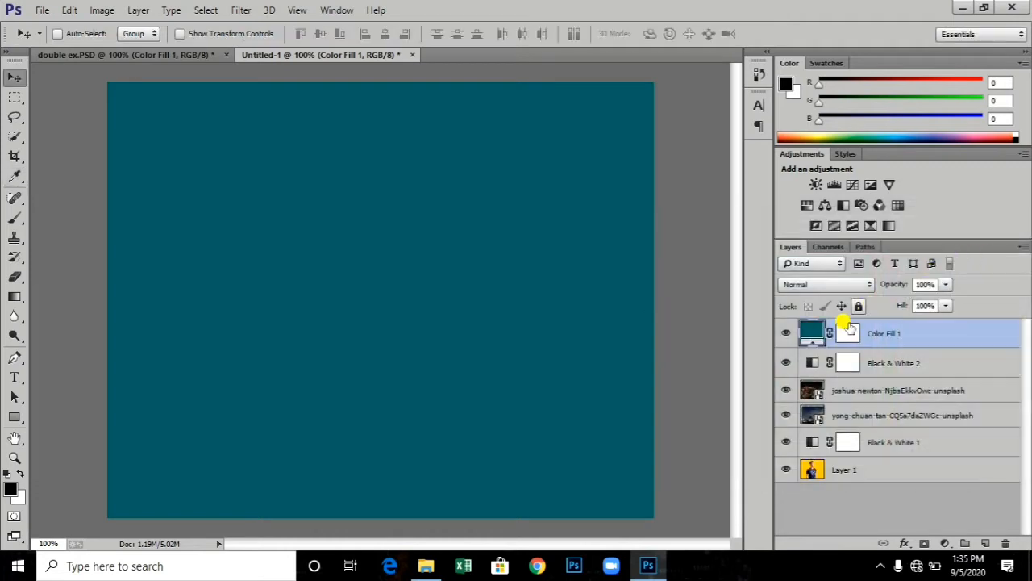
Create a clipping mask from the Black & White 2 adjustment layer onto the night city layer beneath it
{"action": "right_click", "coordinate": [895, 365]}
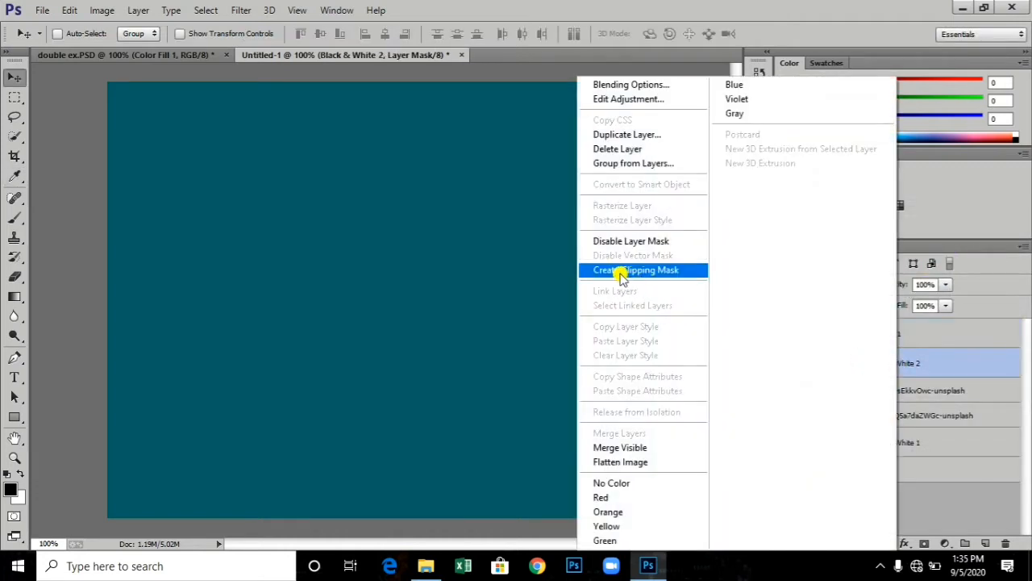
{"action": "left_click", "coordinate": [621, 272]}
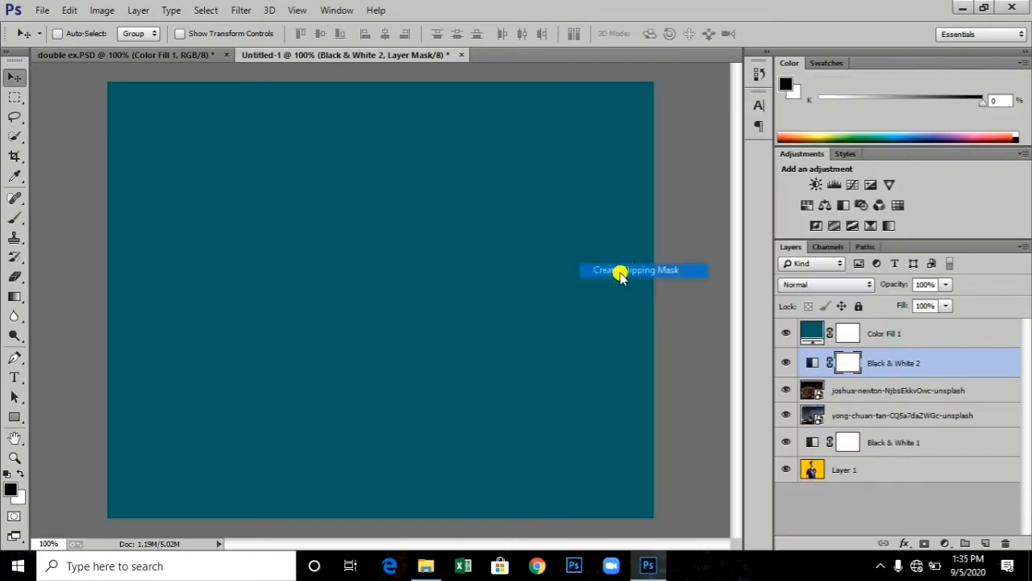
Clip the teal Color Fill 1 layer to the night city layer beneath it and set its blend mode to Hard Light
{"action": "right_click", "coordinate": [910, 348]}
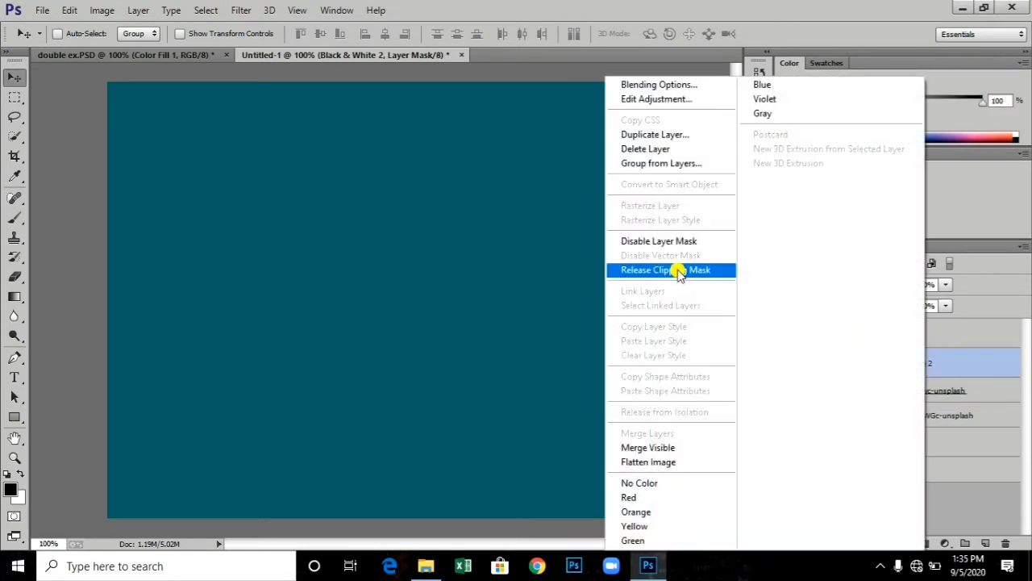
{"action": "left_click", "coordinate": [578, 303]}
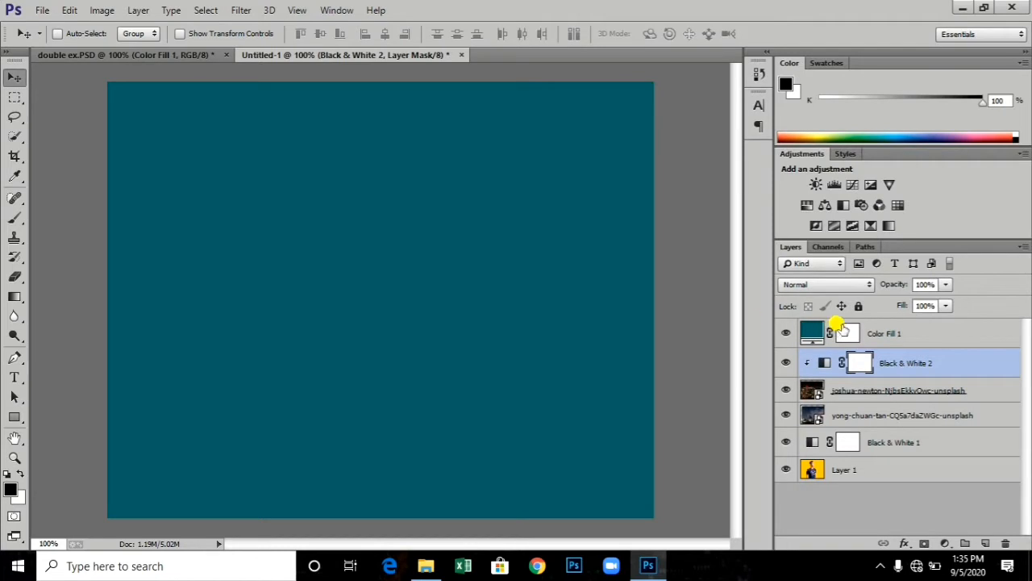
{"action": "left_click", "coordinate": [887, 331]}
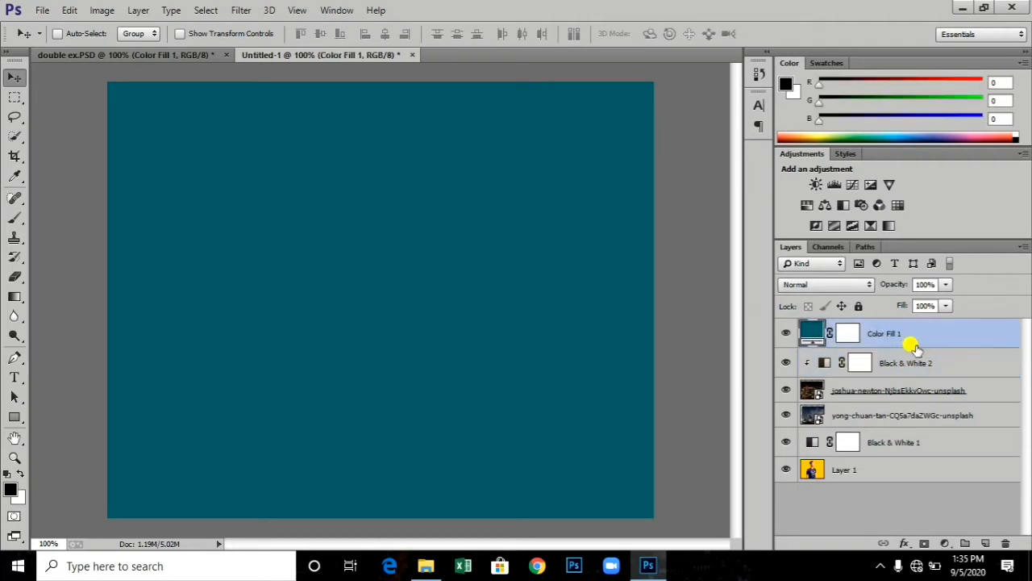
{"action": "right_click", "coordinate": [883, 331]}
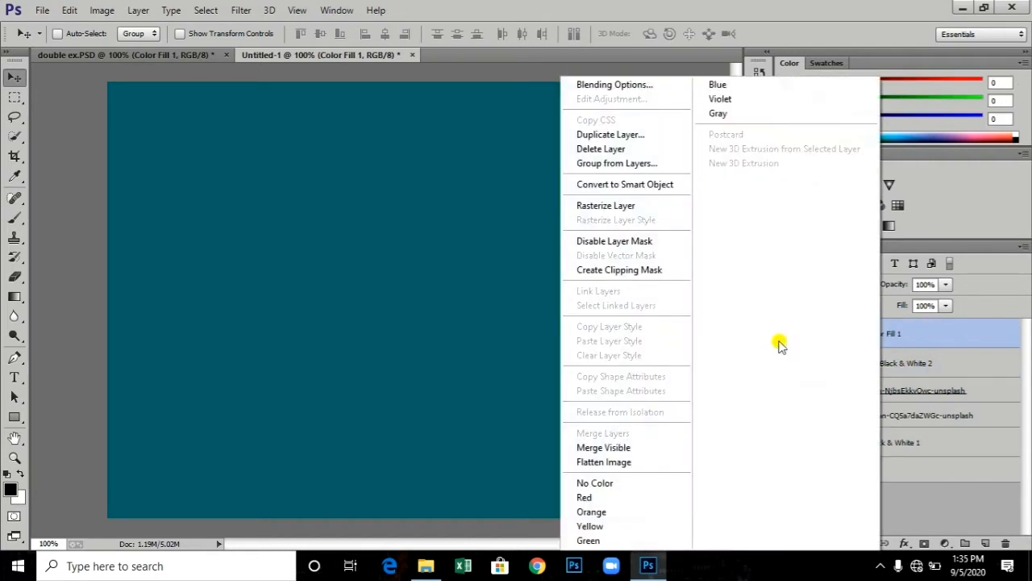
{"action": "left_click", "coordinate": [611, 271]}
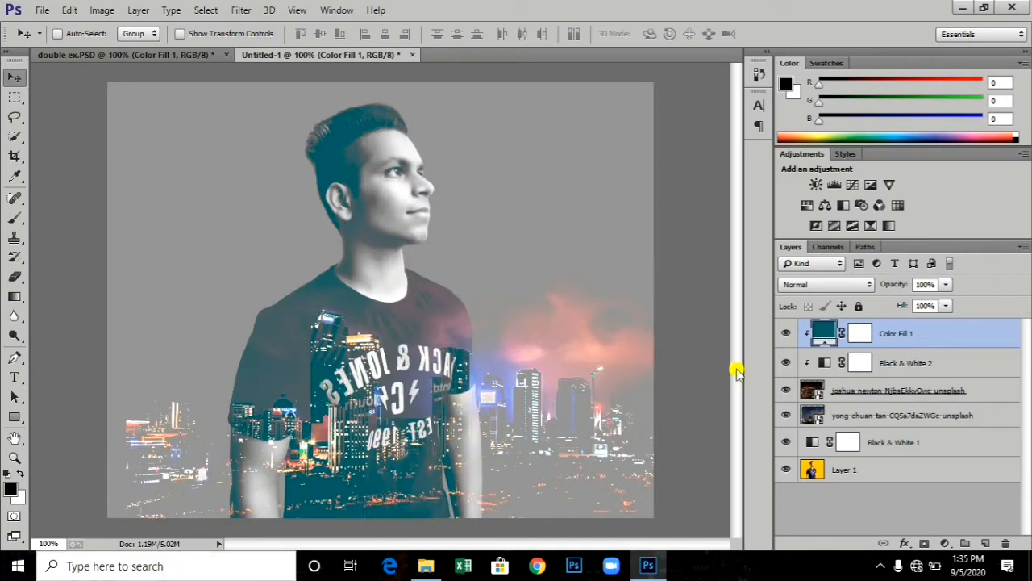
{"action": "left_click", "coordinate": [847, 283]}
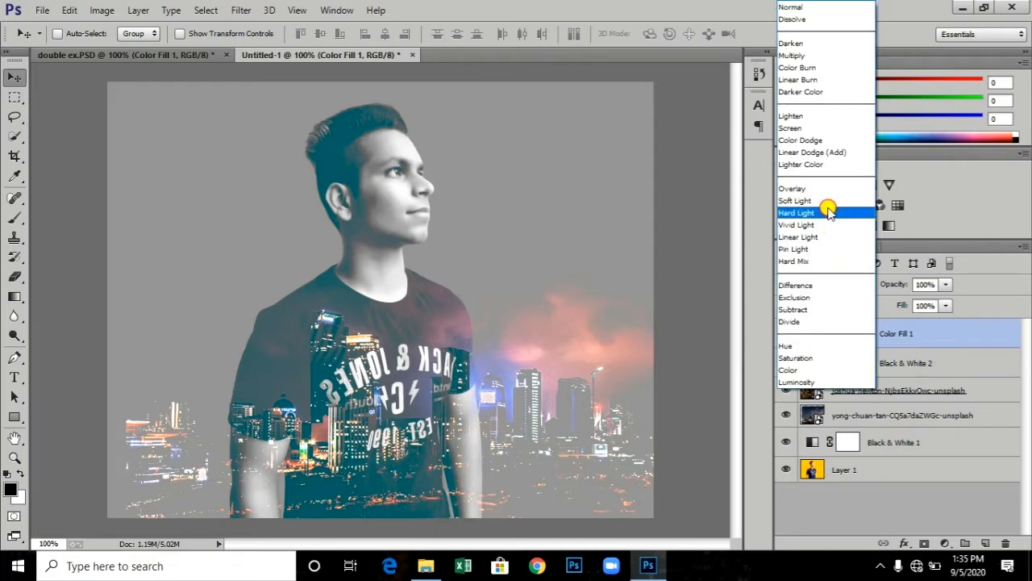
{"action": "left_click", "coordinate": [828, 212]}
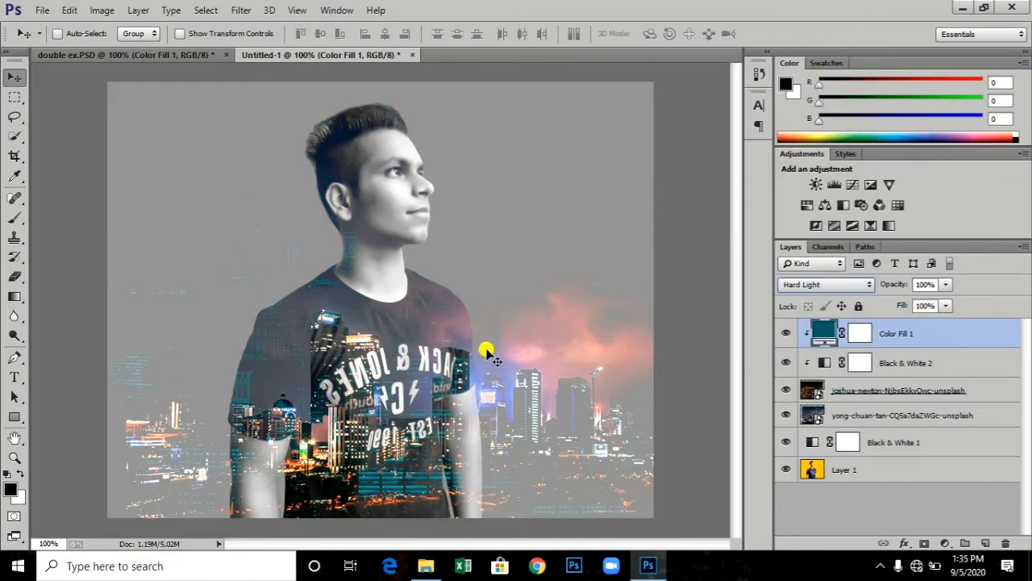
{"action": "left_click", "coordinate": [571, 343], "text": "ctrl"}
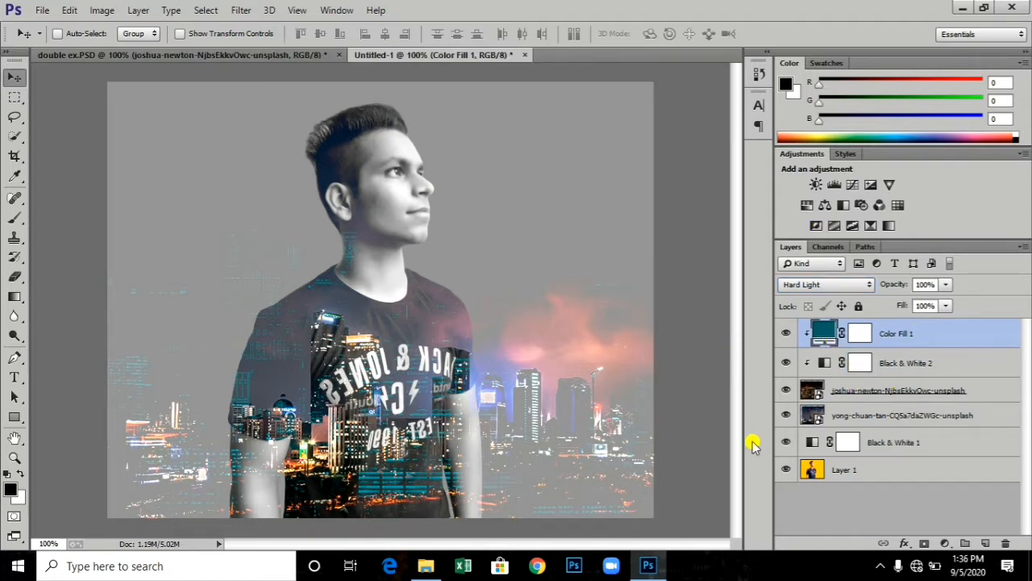
Add a Curves adjustment layer above the teal fill, moving the black point inward and pulling down the shadows to darken the image
{"action": "left_click", "coordinate": [944, 542]}
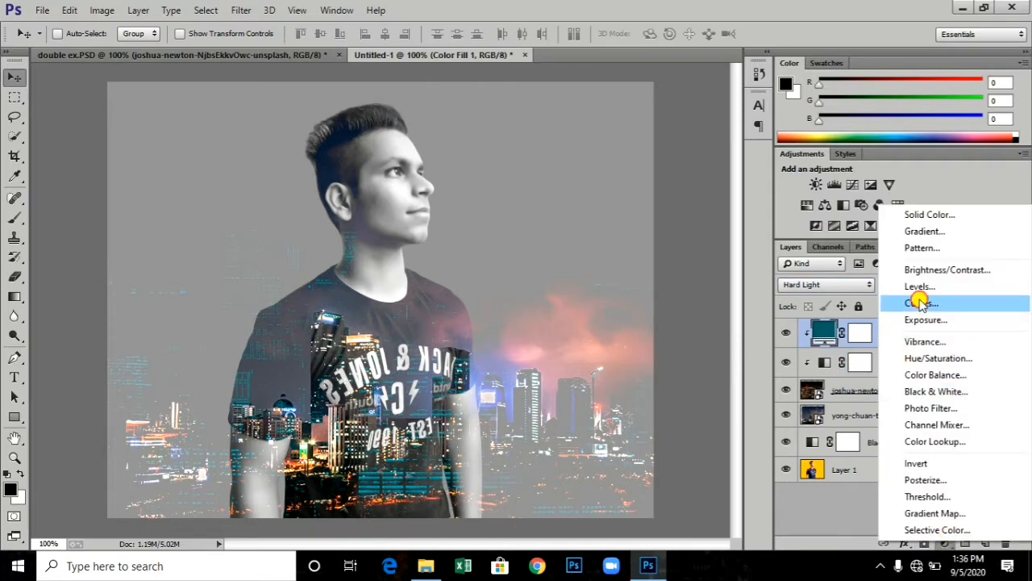
{"action": "left_click", "coordinate": [921, 302]}
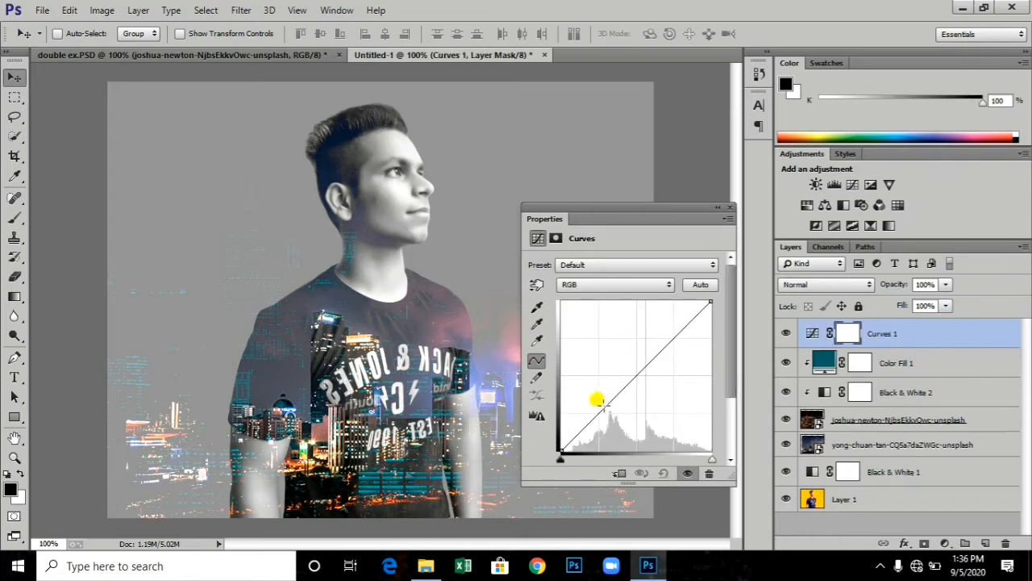
{"action": "mouse_move", "coordinate": [575, 429]}
{"action": "left_mouse_down"}
{"action": "mouse_move", "coordinate": [589, 436]}
{"action": "mouse_move", "coordinate": [562, 446]}
{"action": "mouse_move", "coordinate": [578, 440]}
{"action": "left_mouse_up"}
{"action": "left_click", "coordinate": [561, 440]}
{"action": "key", "text": "ctrl+z"}
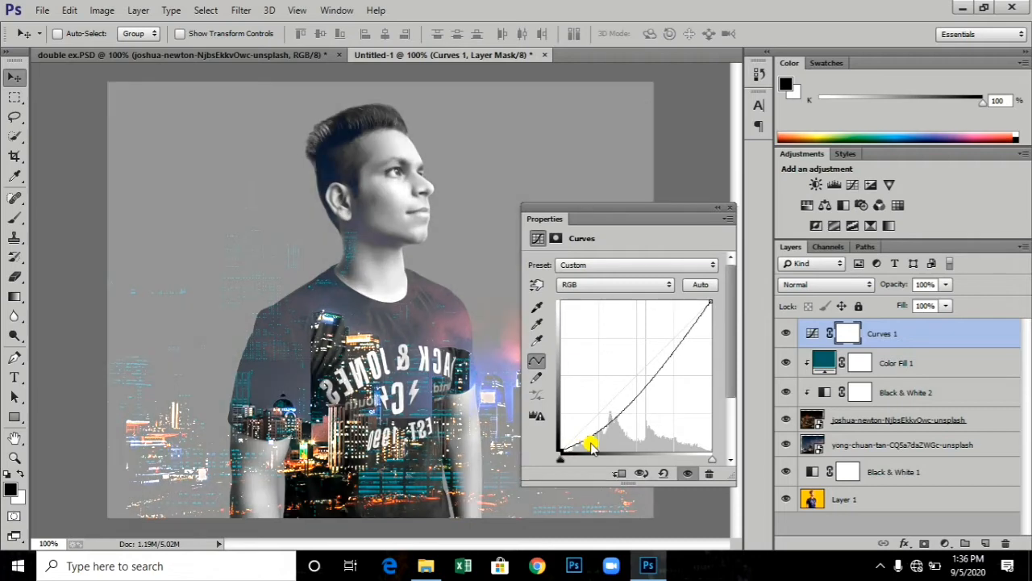
{"action": "left_click_drag", "start_coordinate": [556, 445], "coordinate": [590, 447]}
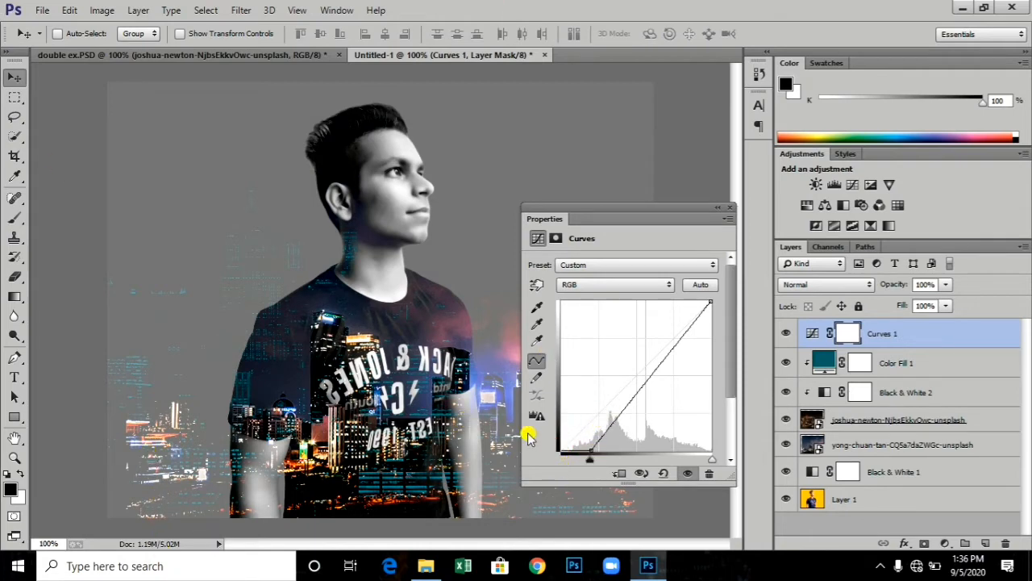
{"action": "left_click_drag", "start_coordinate": [595, 430], "coordinate": [597, 434]}
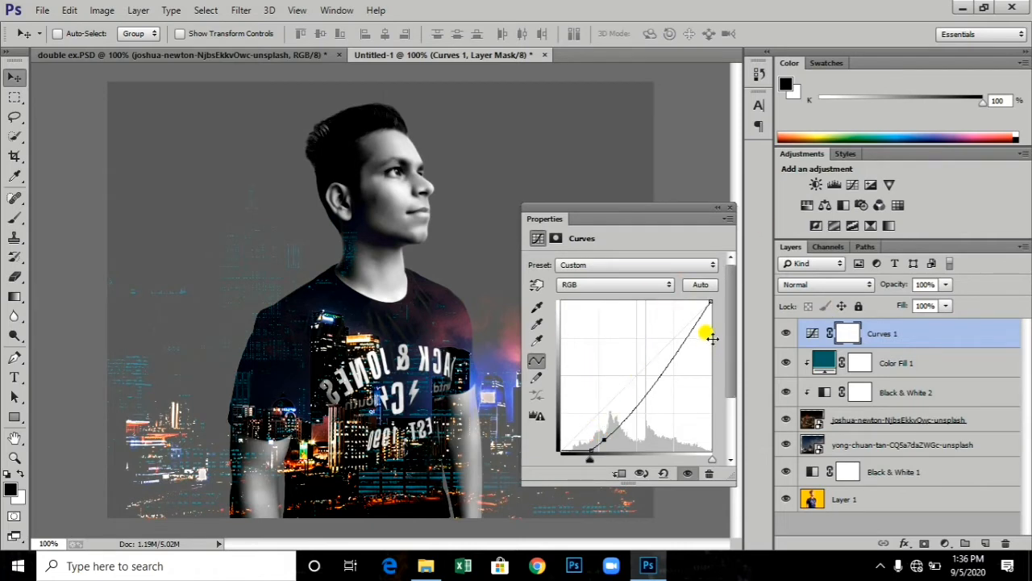
{"action": "left_click", "coordinate": [732, 209]}
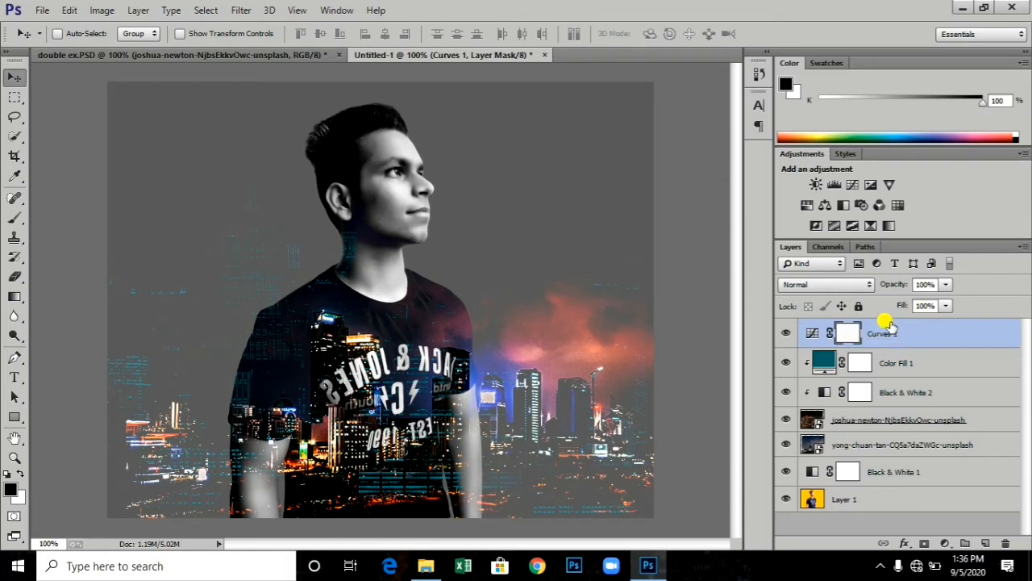
Select the man's head, neck and both bare forearms on Layer 1 with the Quick Selection tool
{"action": "left_click", "coordinate": [896, 500]}
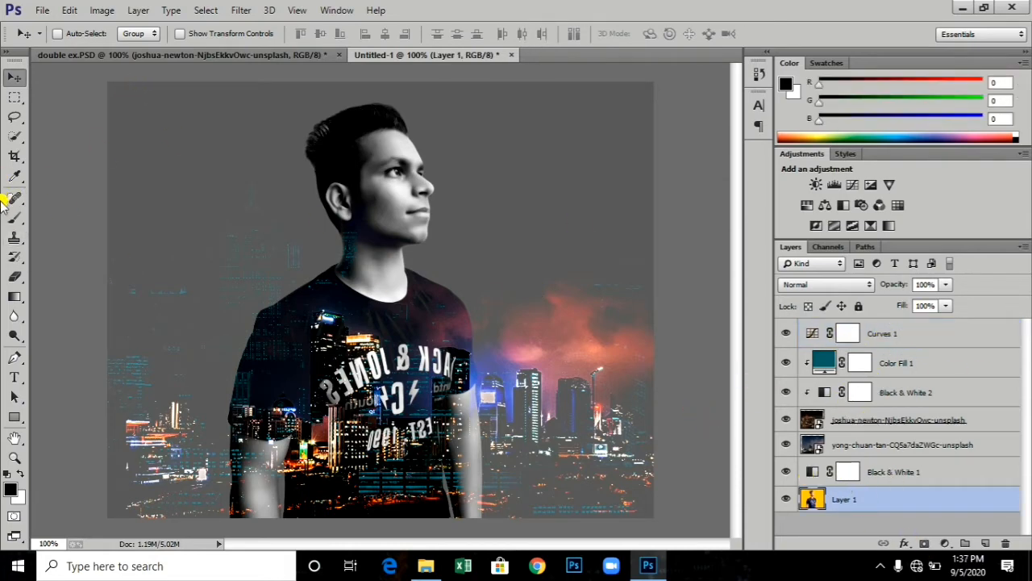
{"action": "left_click", "coordinate": [13, 138]}
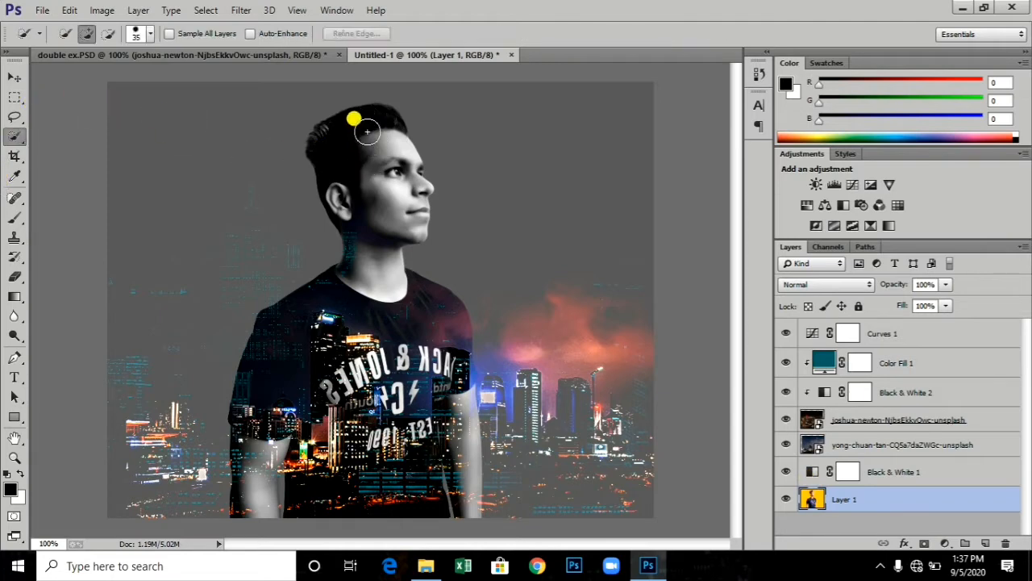
{"action": "left_click_drag", "start_coordinate": [365, 129], "coordinate": [366, 167]}
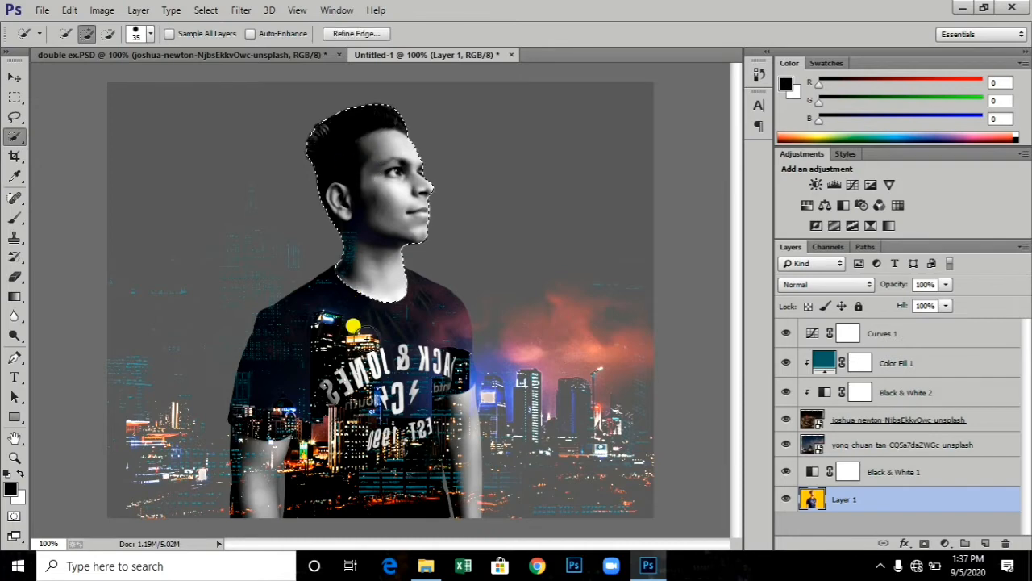
{"action": "mouse_move", "coordinate": [261, 468]}
{"action": "left_mouse_down"}
{"action": "mouse_move", "coordinate": [259, 481]}
{"action": "mouse_move", "coordinate": [451, 467]}
{"action": "mouse_move", "coordinate": [469, 433]}
{"action": "left_mouse_up"}
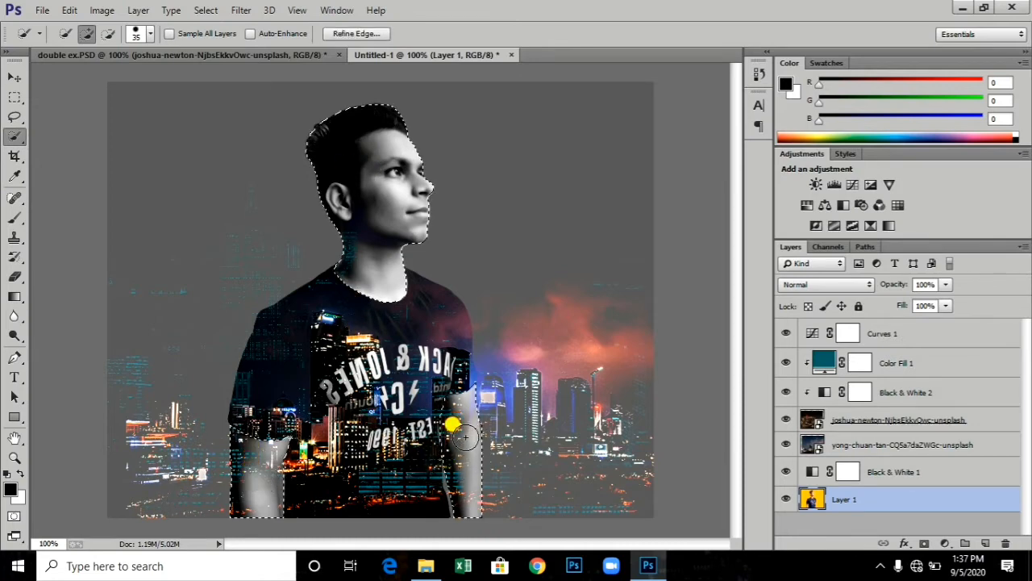
Add a second mask to Black & White 1, paint its layer mask black at 34% brush opacity over the selected skin, and deselect
{"action": "left_click", "coordinate": [887, 466]}
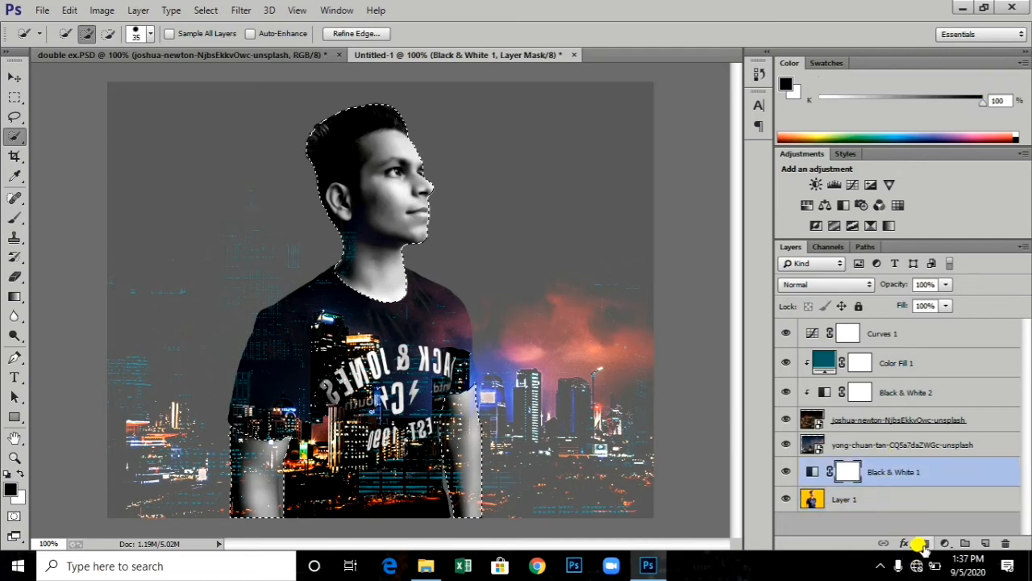
{"action": "left_click", "coordinate": [923, 544]}
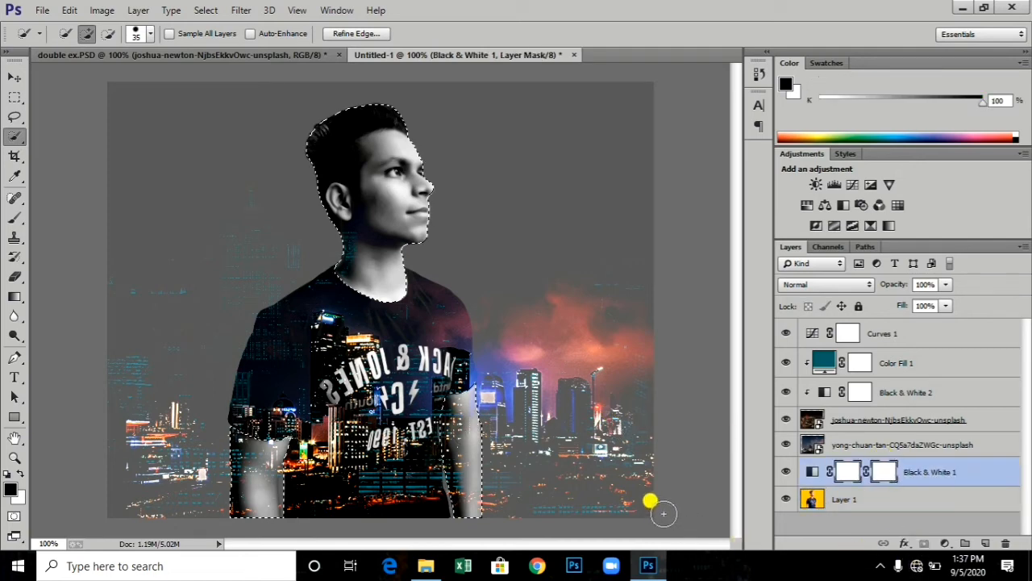
{"action": "left_click", "coordinate": [14, 217]}
{"action": "left_click", "coordinate": [317, 33]}
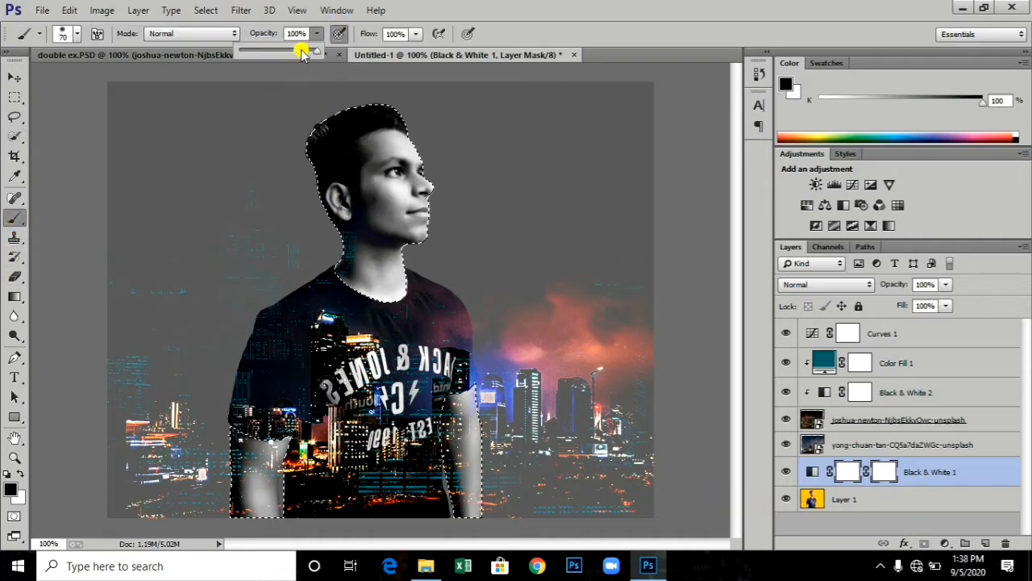
{"action": "left_click_drag", "start_coordinate": [317, 50], "coordinate": [264, 53]}
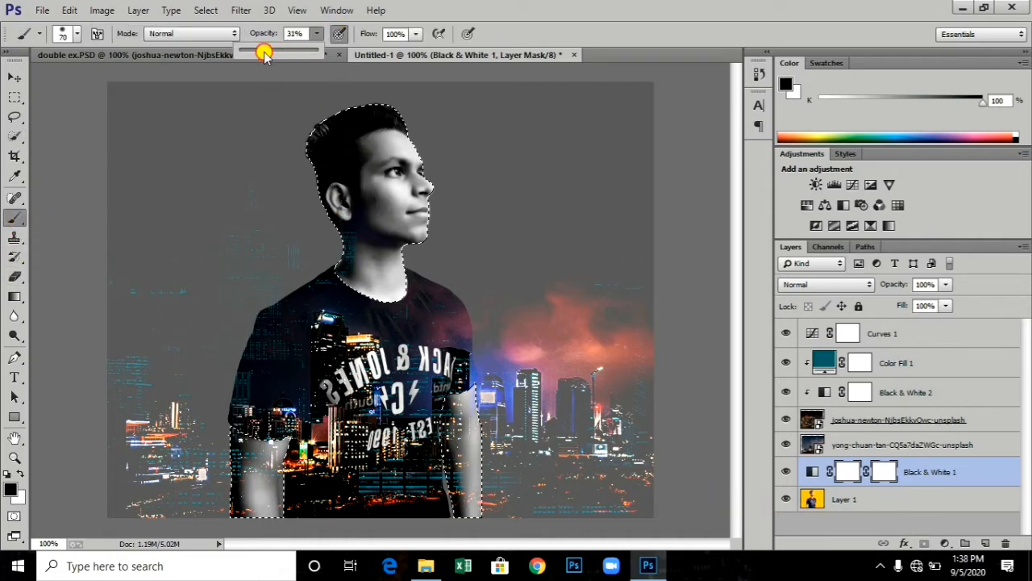
{"action": "left_click", "coordinate": [304, 154]}
{"action": "mouse_move", "coordinate": [357, 137]}
{"action": "left_mouse_down"}
{"action": "mouse_move", "coordinate": [339, 157]}
{"action": "mouse_move", "coordinate": [413, 177]}
{"action": "mouse_move", "coordinate": [426, 223]}
{"action": "mouse_move", "coordinate": [388, 281]}
{"action": "mouse_move", "coordinate": [408, 228]}
{"action": "mouse_move", "coordinate": [389, 154]}
{"action": "mouse_move", "coordinate": [240, 450]}
{"action": "mouse_move", "coordinate": [239, 532]}
{"action": "mouse_move", "coordinate": [259, 494]}
{"action": "mouse_move", "coordinate": [246, 513]}
{"action": "mouse_move", "coordinate": [472, 410]}
{"action": "mouse_move", "coordinate": [463, 504]}
{"action": "mouse_move", "coordinate": [230, 495]}
{"action": "mouse_move", "coordinate": [242, 451]}
{"action": "mouse_move", "coordinate": [398, 189]}
{"action": "mouse_move", "coordinate": [400, 282]}
{"action": "mouse_move", "coordinate": [375, 147]}
{"action": "mouse_move", "coordinate": [383, 140]}
{"action": "mouse_move", "coordinate": [411, 206]}
{"action": "mouse_move", "coordinate": [346, 161]}
{"action": "mouse_move", "coordinate": [364, 119]}
{"action": "mouse_move", "coordinate": [249, 293]}
{"action": "mouse_move", "coordinate": [367, 362]}
{"action": "mouse_move", "coordinate": [253, 460]}
{"action": "mouse_move", "coordinate": [262, 496]}
{"action": "mouse_move", "coordinate": [438, 404]}
{"action": "mouse_move", "coordinate": [452, 412]}
{"action": "mouse_move", "coordinate": [460, 459]}
{"action": "mouse_move", "coordinate": [186, 242]}
{"action": "left_mouse_up"}
{"action": "key", "text": "ctrl+d"}
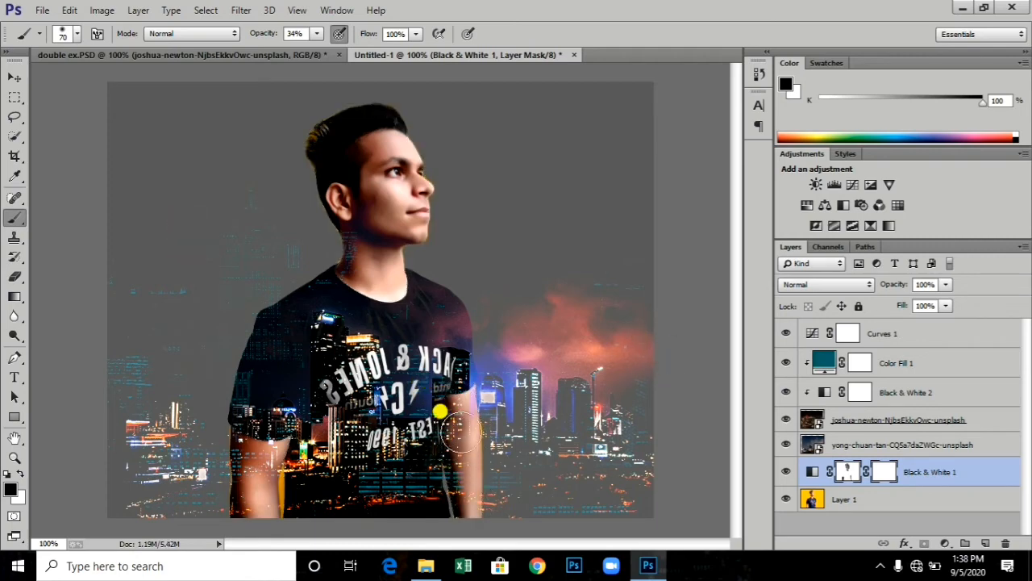
Select the yellow fringe between the forearm and the shirt's lower edge on Layer 1 with the Quick Selection tool
{"action": "left_click", "coordinate": [847, 496]}
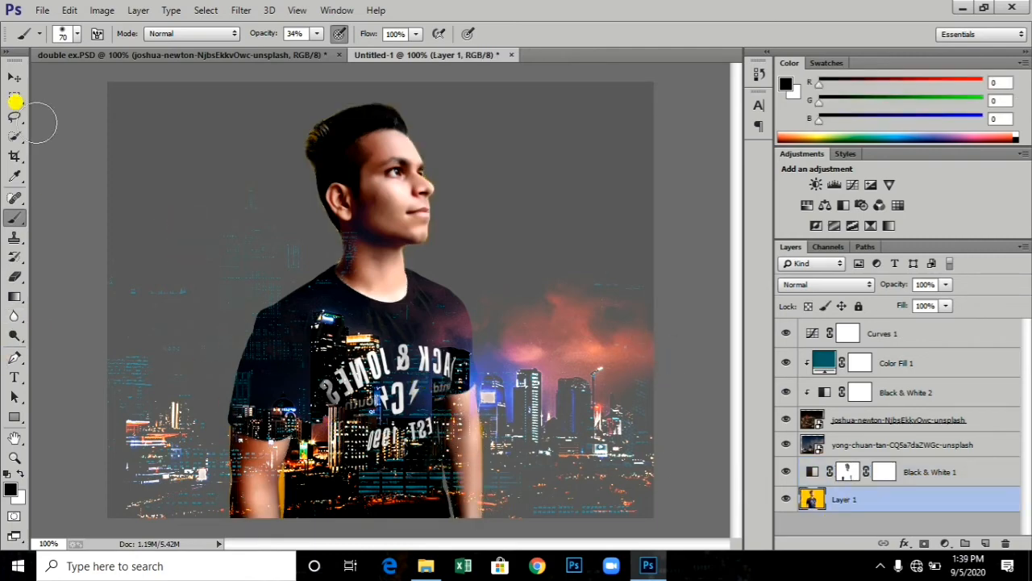
{"action": "left_click", "coordinate": [14, 135]}
{"action": "left_click", "coordinate": [108, 33]}
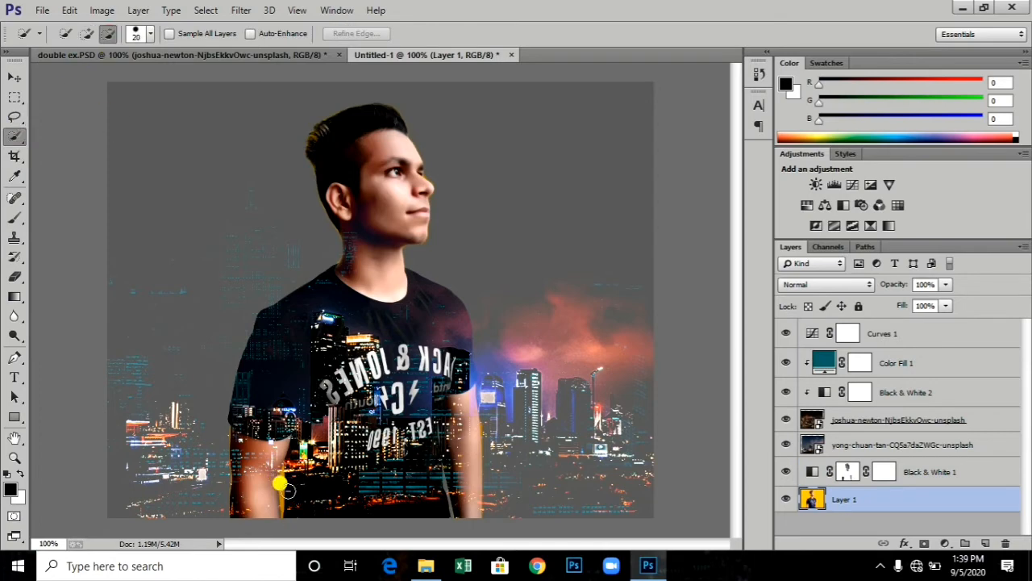
{"action": "left_click", "coordinate": [277, 486]}
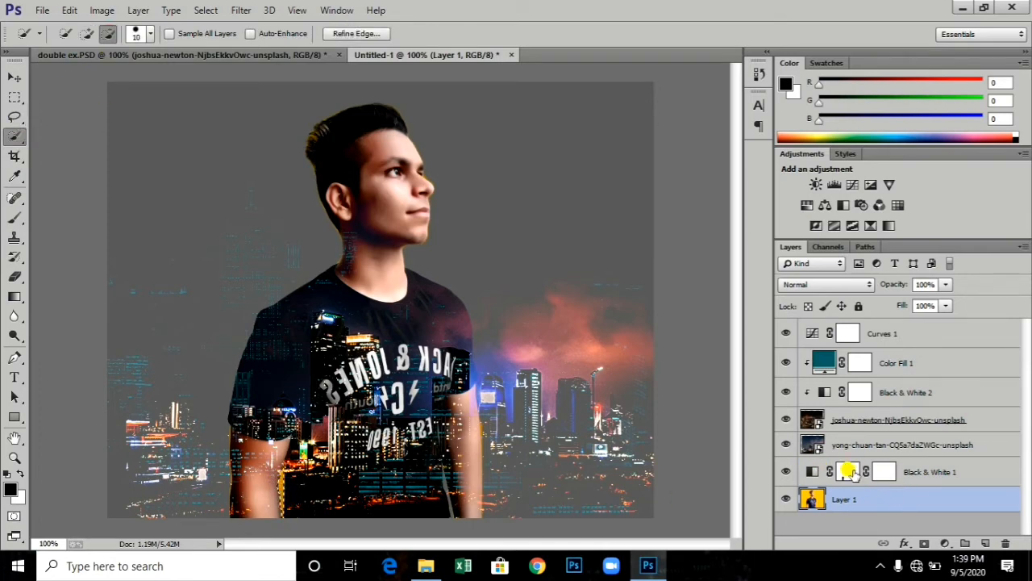
Paint white at 100% opacity on the Black & White 1 layer mask along the forearm, hair and face edges, reducing the brush to 20
{"action": "left_click", "coordinate": [847, 472]}
{"action": "left_click", "coordinate": [15, 216]}
{"action": "key", "text": "x"}
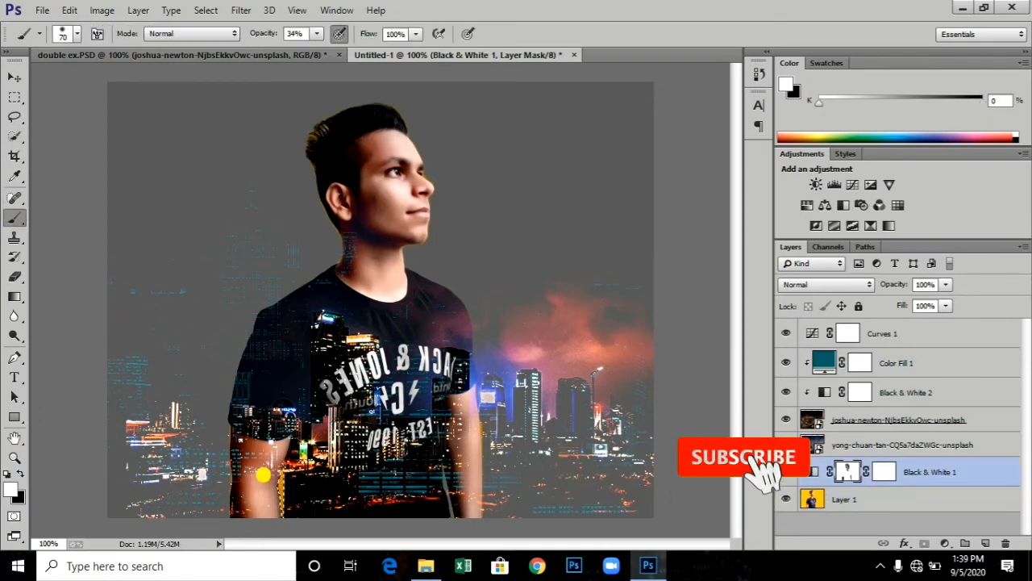
{"action": "left_click_drag", "start_coordinate": [317, 33], "coordinate": [414, 57]}
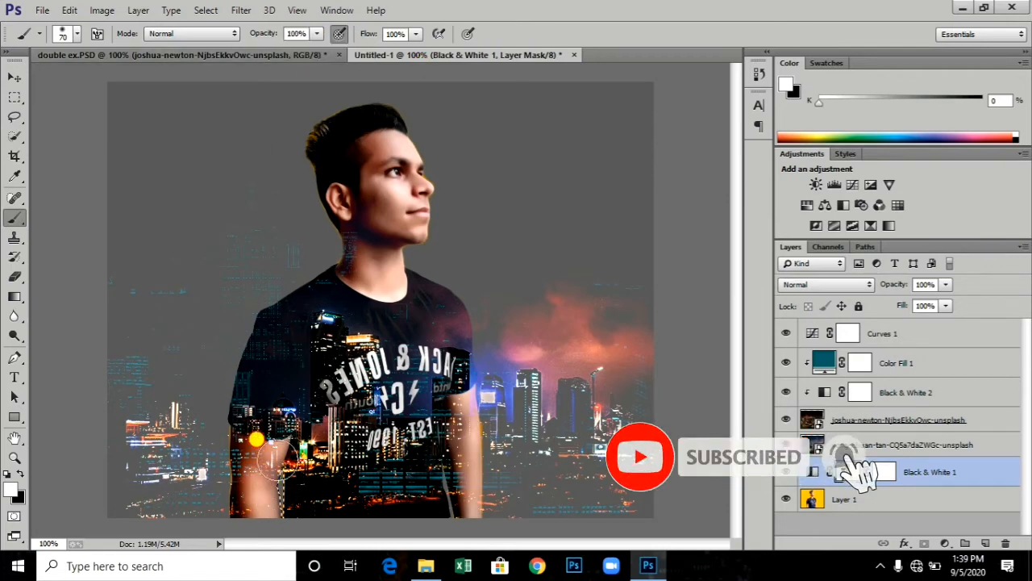
{"action": "key", "text": "bracketleft"}
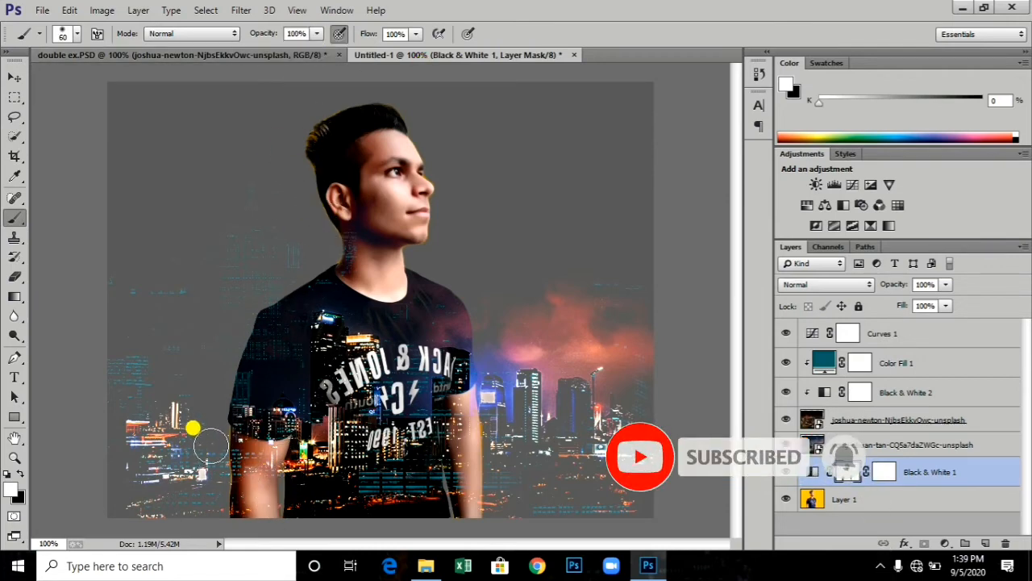
{"action": "key", "text": "bracketleft"}
{"action": "key", "text": "bracketleft"}
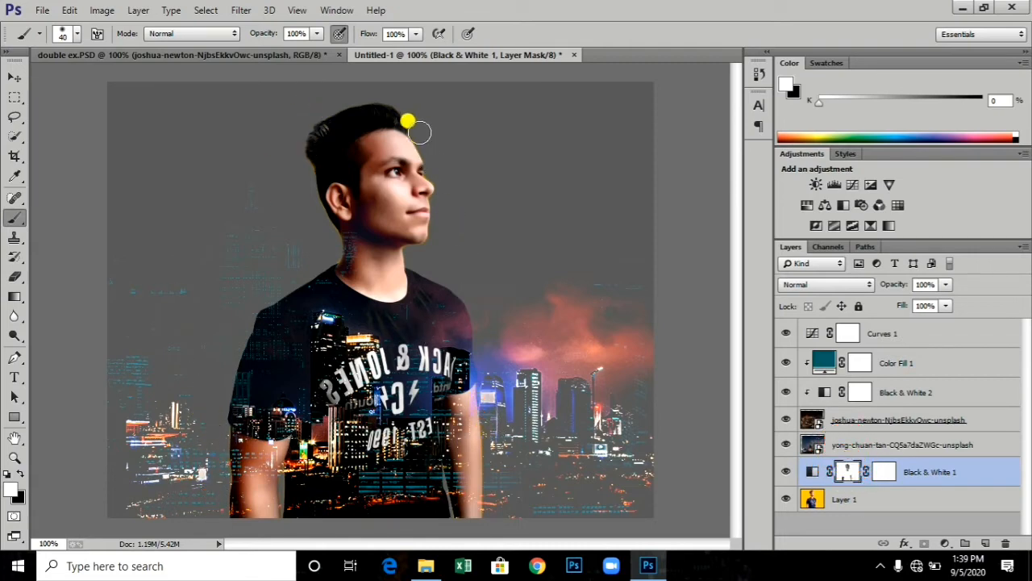
{"action": "key", "text": "bracketleft"}
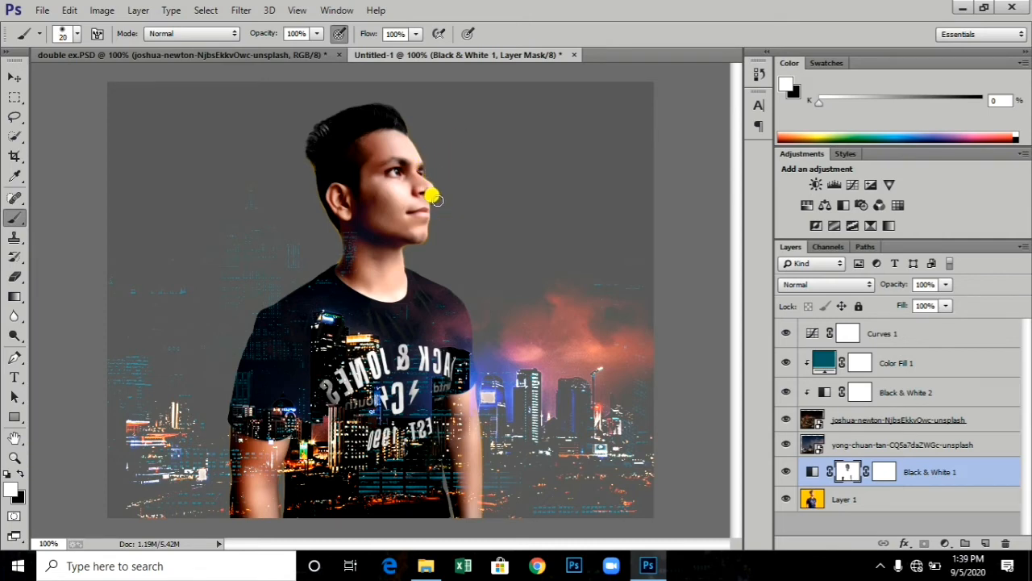
{"action": "left_click", "coordinate": [14, 78]}
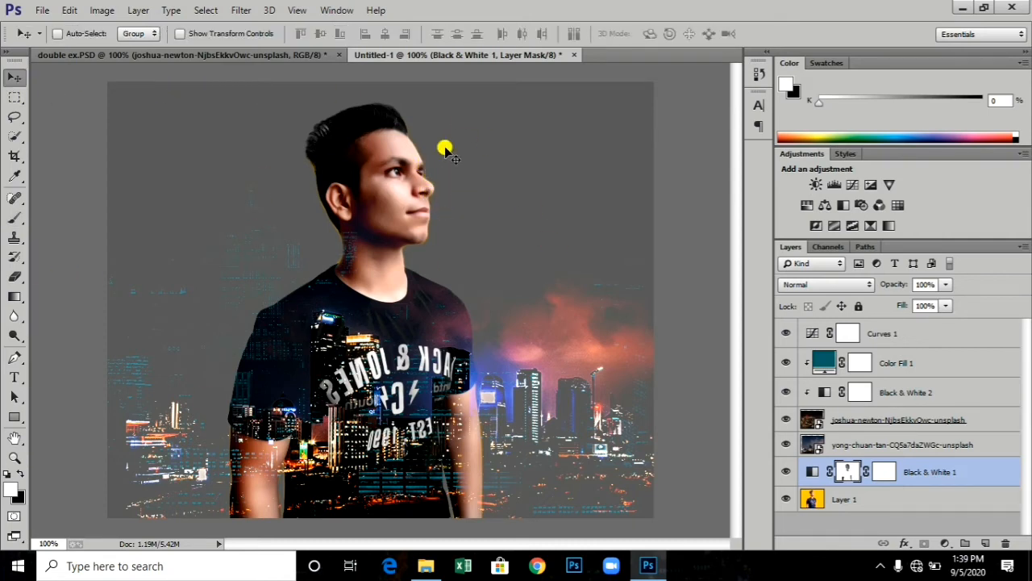
Add a layer mask to the lower city photo and paint it black over both forearms, the neck and the face
{"action": "left_click", "coordinate": [859, 444]}
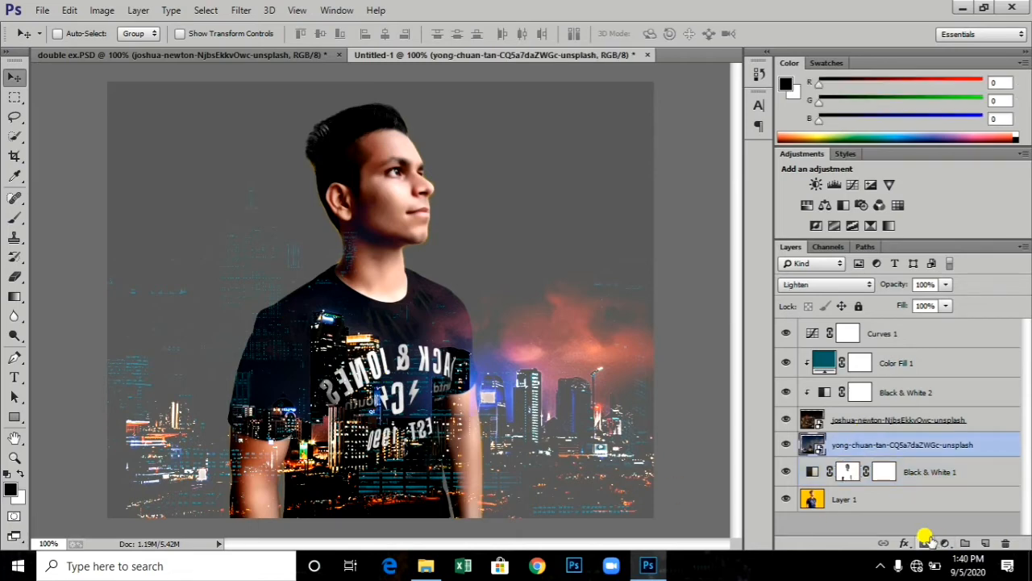
{"action": "left_click", "coordinate": [924, 542]}
{"action": "left_click", "coordinate": [14, 216]}
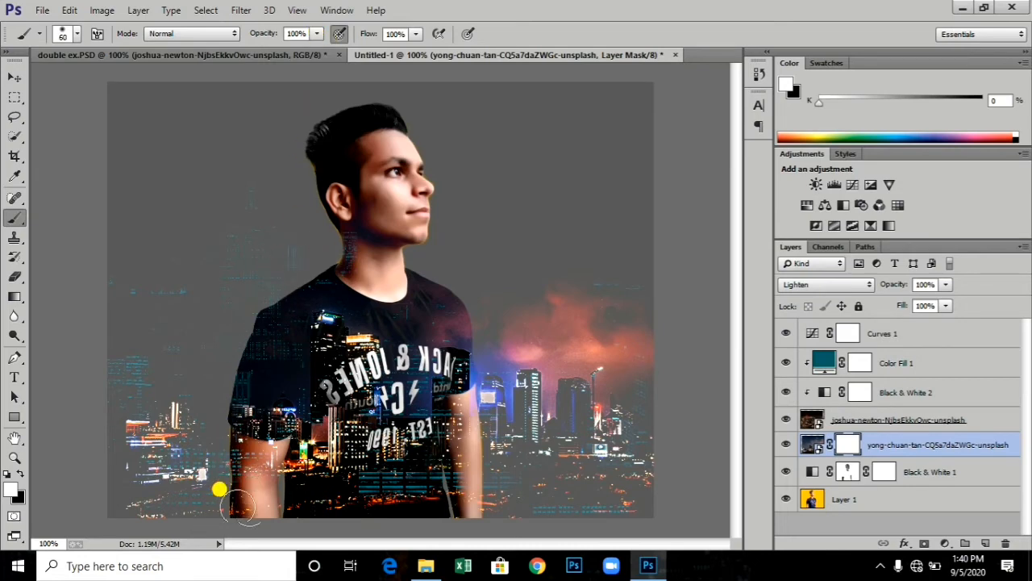
{"action": "left_click", "coordinate": [21, 474]}
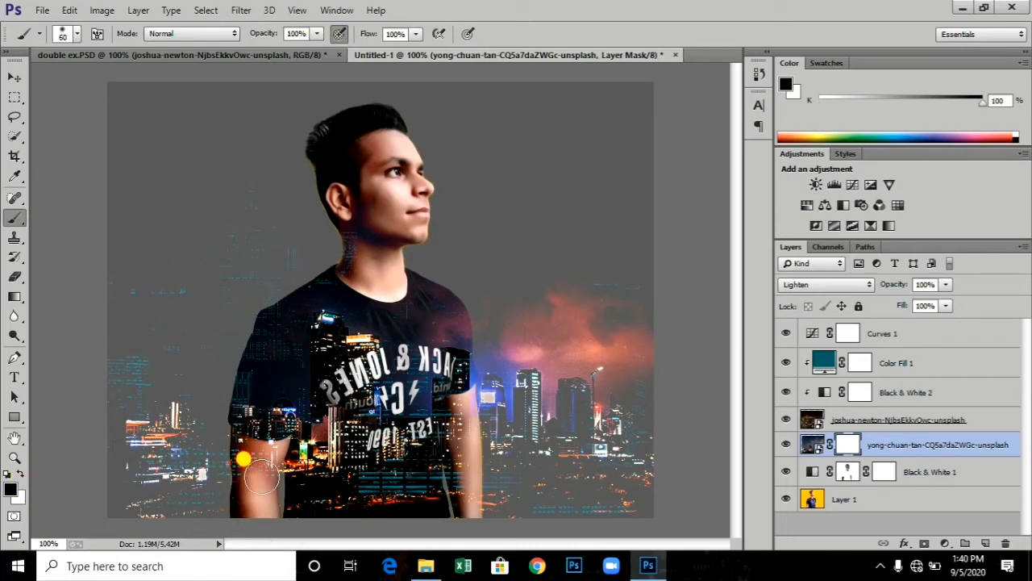
{"action": "mouse_move", "coordinate": [262, 477]}
{"action": "left_mouse_down"}
{"action": "mouse_move", "coordinate": [250, 487]}
{"action": "mouse_move", "coordinate": [235, 456]}
{"action": "mouse_move", "coordinate": [244, 504]}
{"action": "left_mouse_up"}
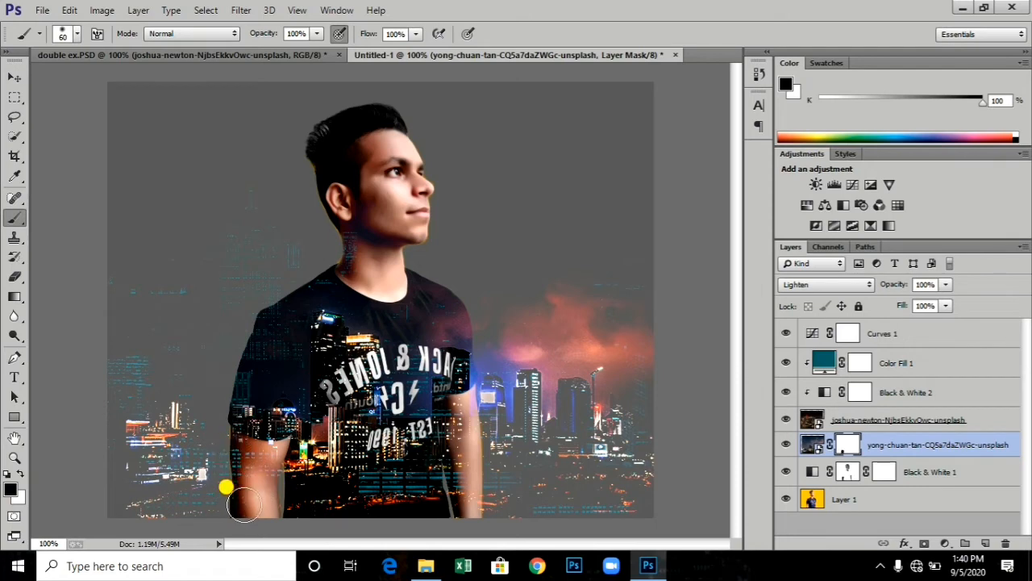
{"action": "mouse_move", "coordinate": [462, 413]}
{"action": "left_mouse_down"}
{"action": "mouse_move", "coordinate": [471, 506]}
{"action": "mouse_move", "coordinate": [464, 410]}
{"action": "left_mouse_up"}
{"action": "mouse_move", "coordinate": [377, 222]}
{"action": "left_mouse_down"}
{"action": "mouse_move", "coordinate": [361, 231]}
{"action": "mouse_move", "coordinate": [390, 262]}
{"action": "left_mouse_up"}
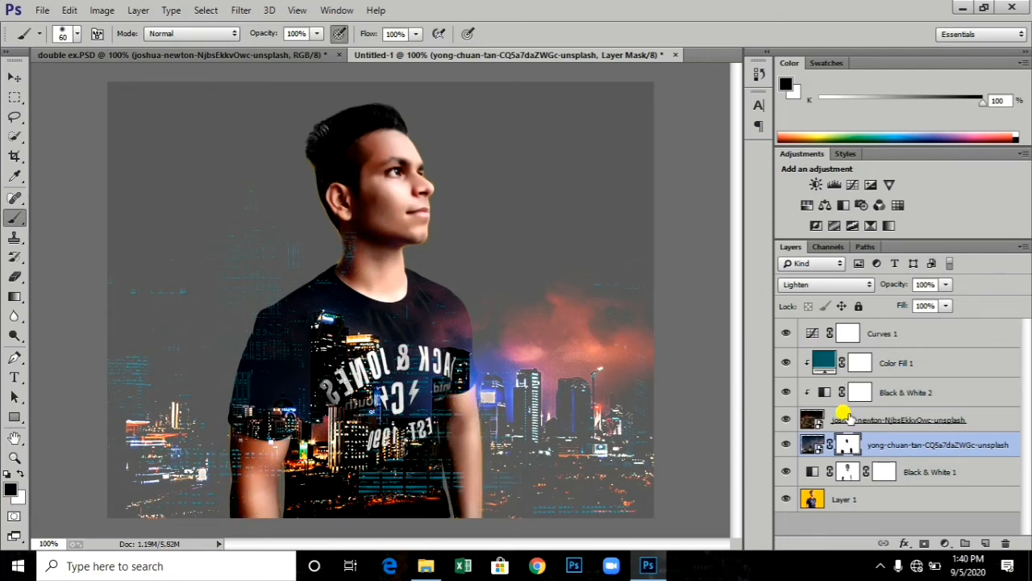
Add a layer mask to the upper city photo and paint it black over the neck, head and forearms
{"action": "left_click", "coordinate": [843, 416]}
{"action": "left_click", "coordinate": [925, 543]}
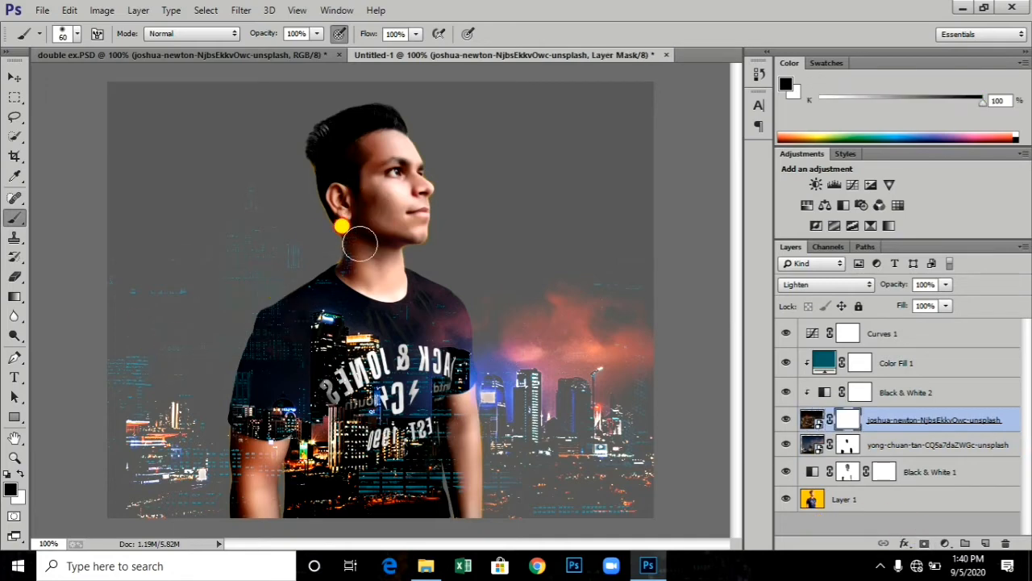
{"action": "mouse_move", "coordinate": [360, 244]}
{"action": "left_mouse_down"}
{"action": "mouse_move", "coordinate": [365, 200]}
{"action": "mouse_move", "coordinate": [340, 123]}
{"action": "left_mouse_up"}
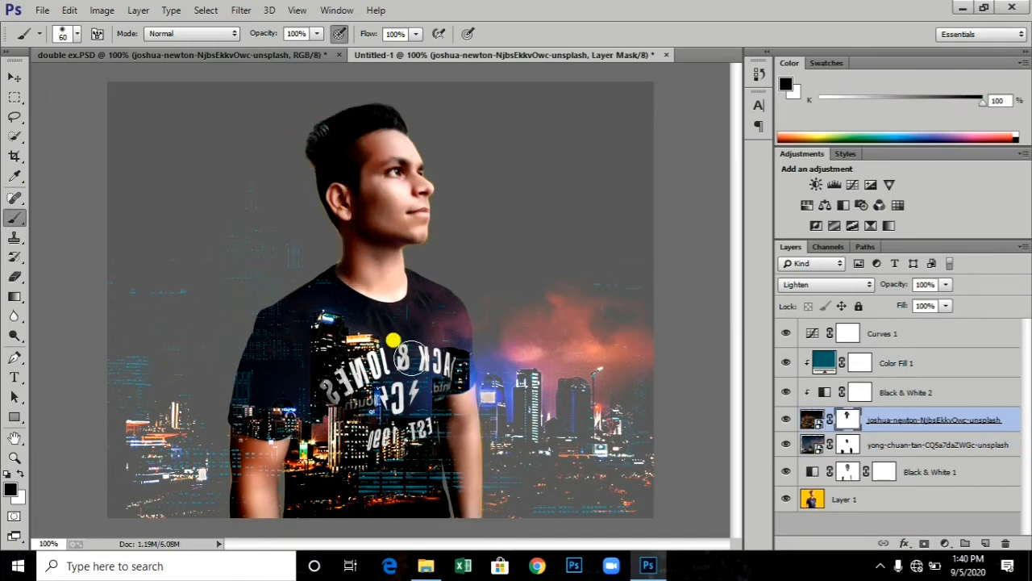
{"action": "mouse_move", "coordinate": [411, 355]}
{"action": "left_mouse_down"}
{"action": "mouse_move", "coordinate": [463, 427]}
{"action": "mouse_move", "coordinate": [463, 488]}
{"action": "mouse_move", "coordinate": [451, 420]}
{"action": "mouse_move", "coordinate": [466, 423]}
{"action": "mouse_move", "coordinate": [240, 463]}
{"action": "mouse_move", "coordinate": [250, 490]}
{"action": "mouse_move", "coordinate": [266, 484]}
{"action": "mouse_move", "coordinate": [285, 452]}
{"action": "mouse_move", "coordinate": [257, 463]}
{"action": "mouse_move", "coordinate": [266, 460]}
{"action": "mouse_move", "coordinate": [207, 431]}
{"action": "left_mouse_up"}
{"action": "left_click", "coordinate": [851, 450]}
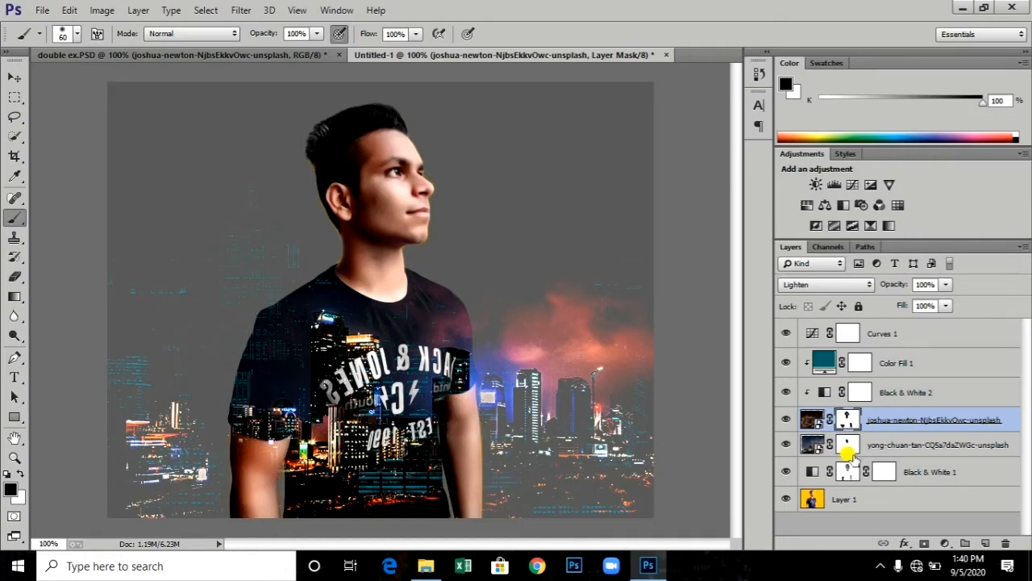
{"action": "left_click", "coordinate": [259, 464]}
{"action": "key", "text": "Escape"}
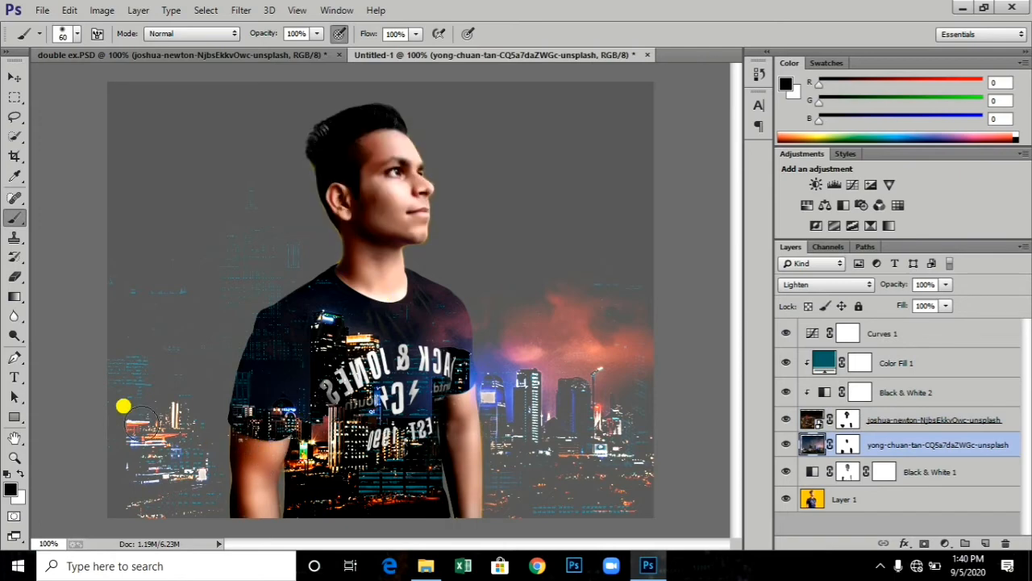
{"action": "left_click", "coordinate": [14, 96]}
{"action": "key", "text": "b"}
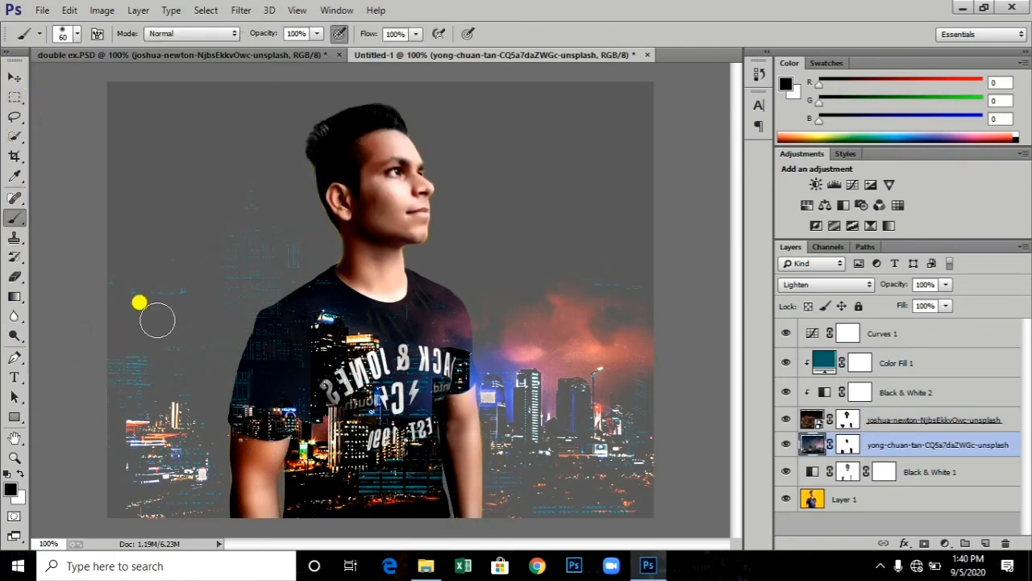
{"action": "left_click_drag", "start_coordinate": [246, 464], "coordinate": [219, 433]}
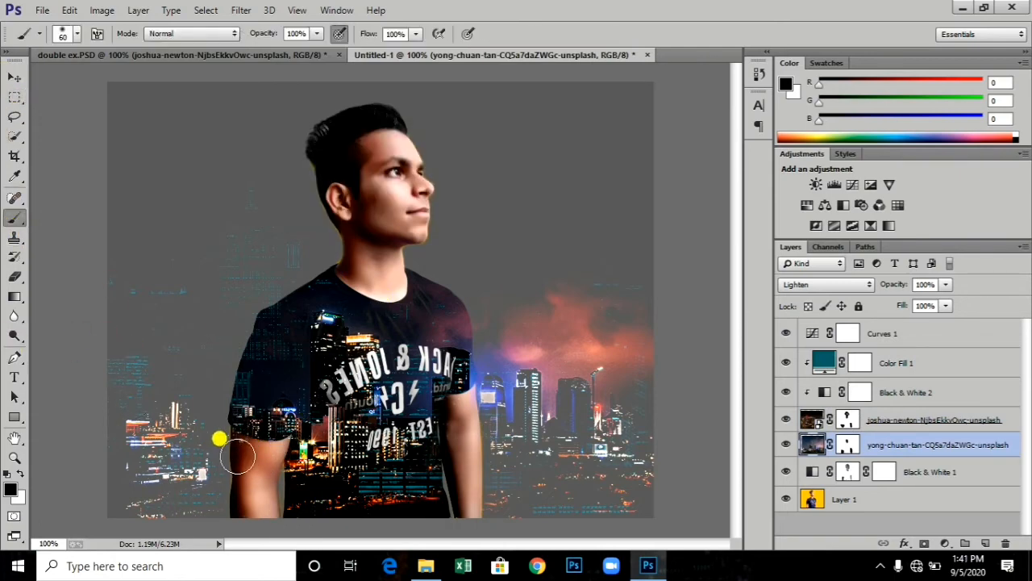
{"action": "left_click", "coordinate": [15, 77]}
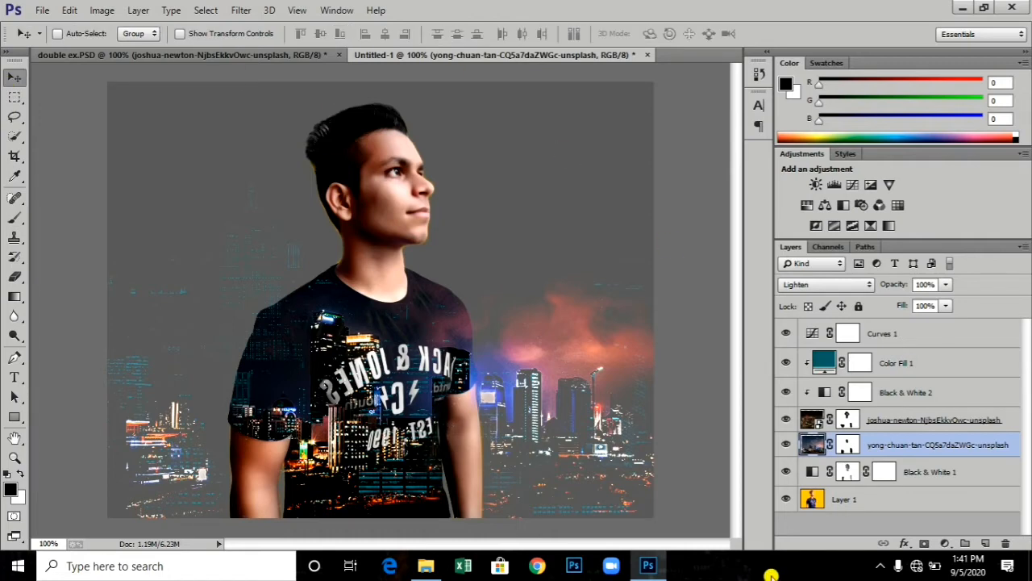
Add a Curves adjustment above Layer 1 and darken it on the RGB curve by moving the black point inward and lowering the shadows
{"action": "left_click", "coordinate": [847, 501]}
{"action": "left_click", "coordinate": [944, 544]}
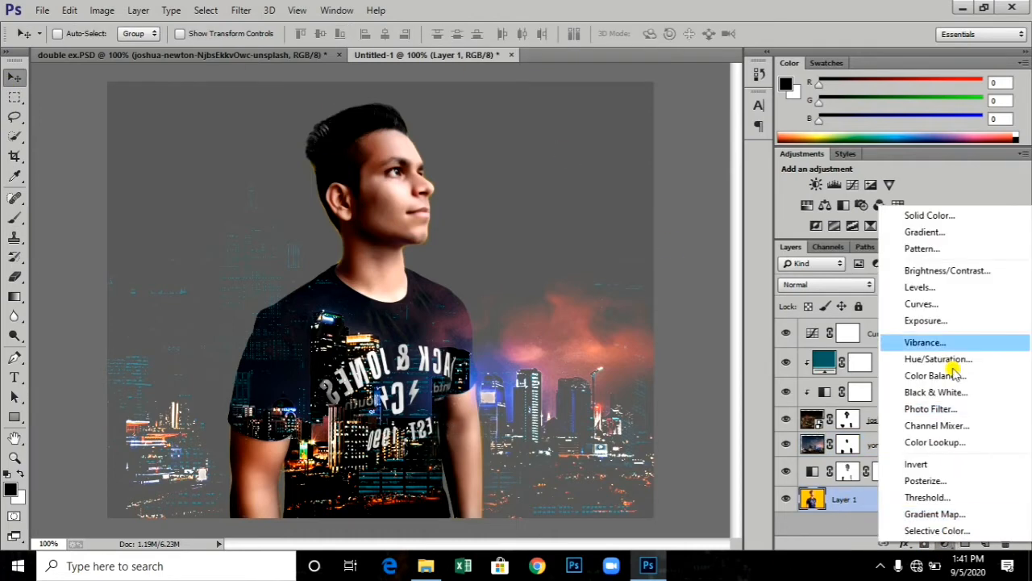
{"action": "left_click", "coordinate": [920, 304]}
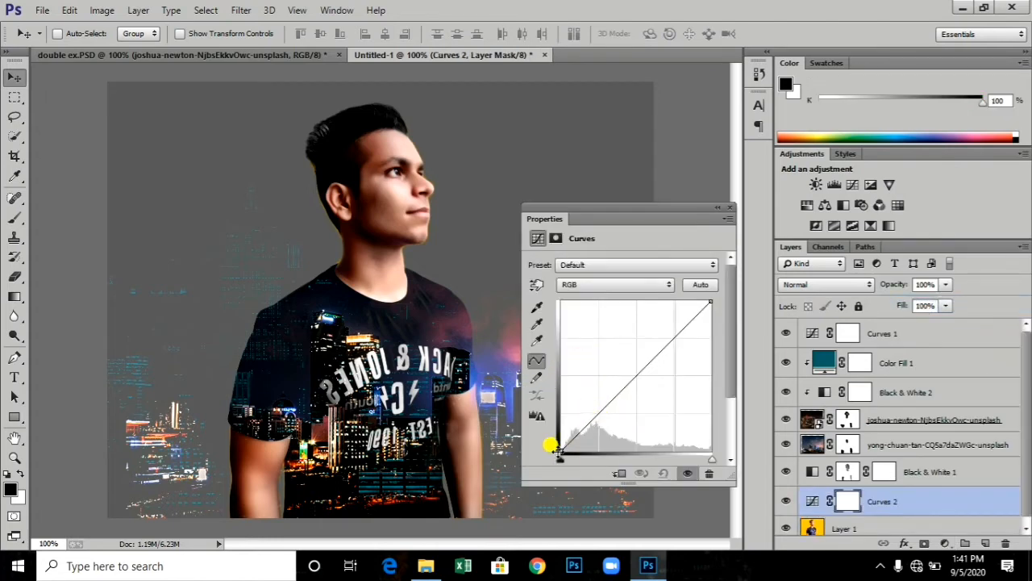
{"action": "left_click_drag", "start_coordinate": [559, 450], "coordinate": [611, 419]}
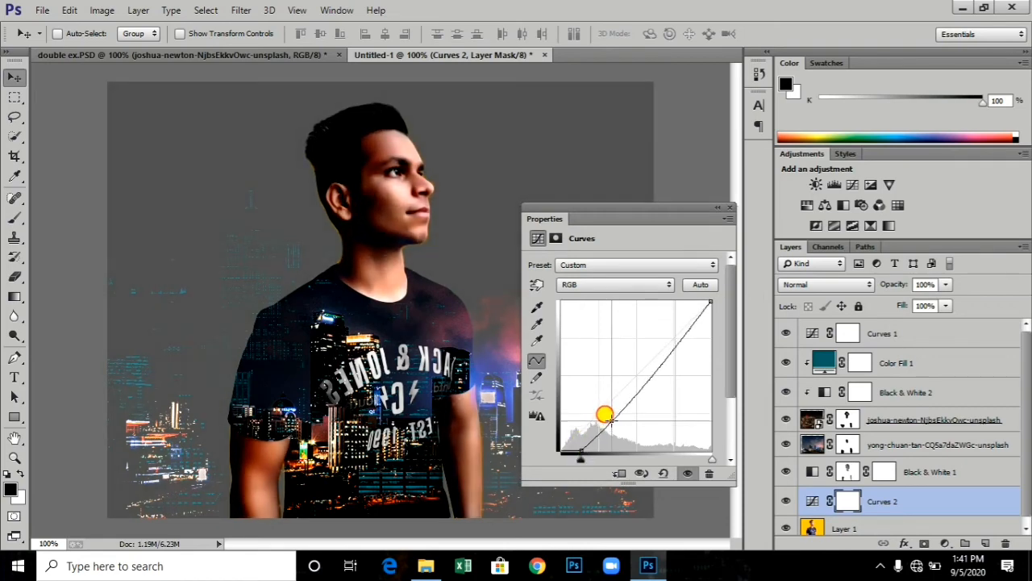
Raise the black point slightly on the Blue channel of the Curves adjustment above Layer 1
{"action": "left_click", "coordinate": [646, 287]}
{"action": "left_click", "coordinate": [594, 336]}
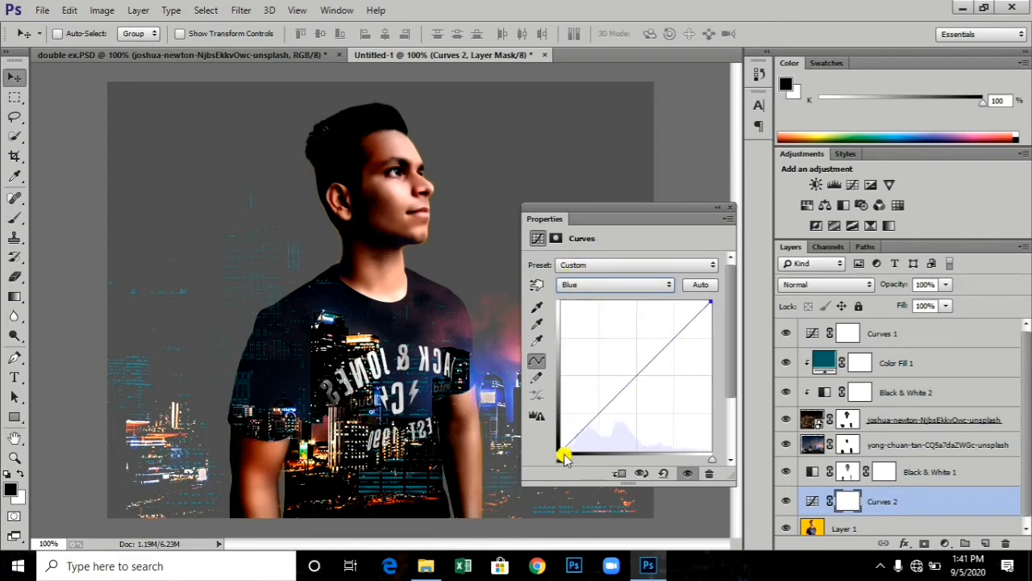
{"action": "left_click_drag", "start_coordinate": [562, 450], "coordinate": [552, 440]}
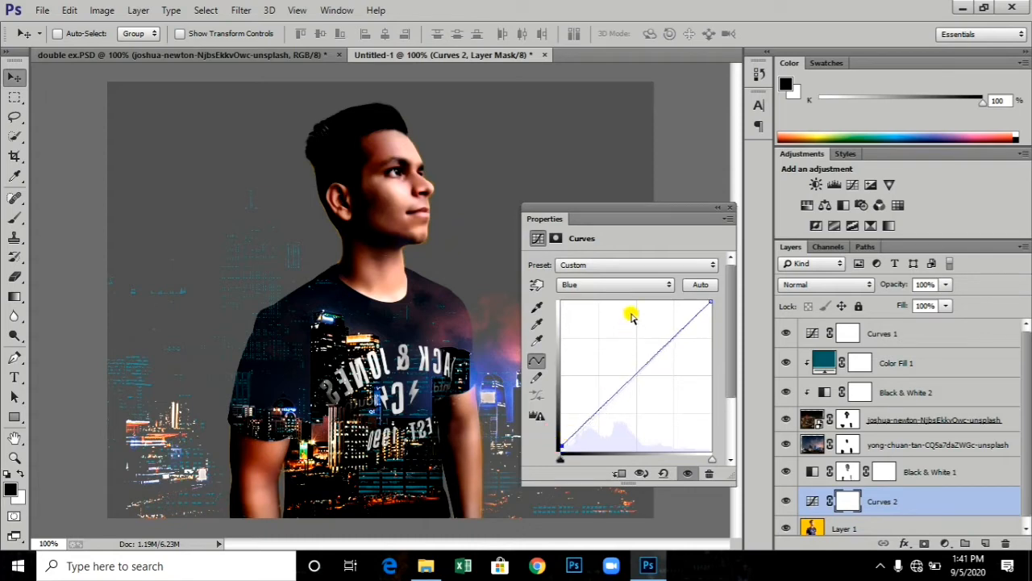
{"action": "left_click", "coordinate": [732, 209]}
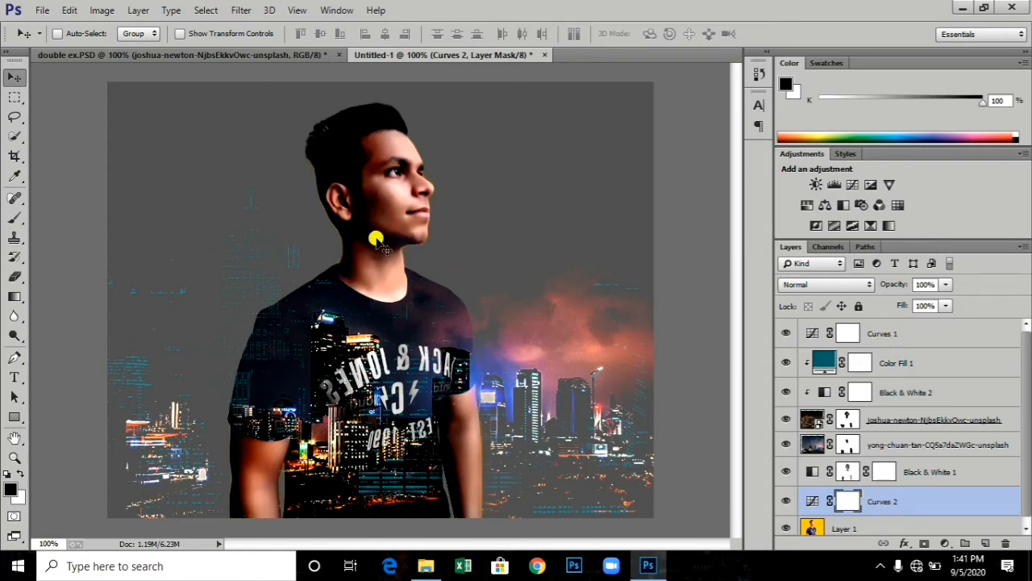
Paint black on the upper city photo's mask along the shirt's shoulder edge, with the brush at 50% opacity and size 20
{"action": "scroll", "coordinate": [772, 428], "scroll_direction": "down", "scroll_amount": 1}
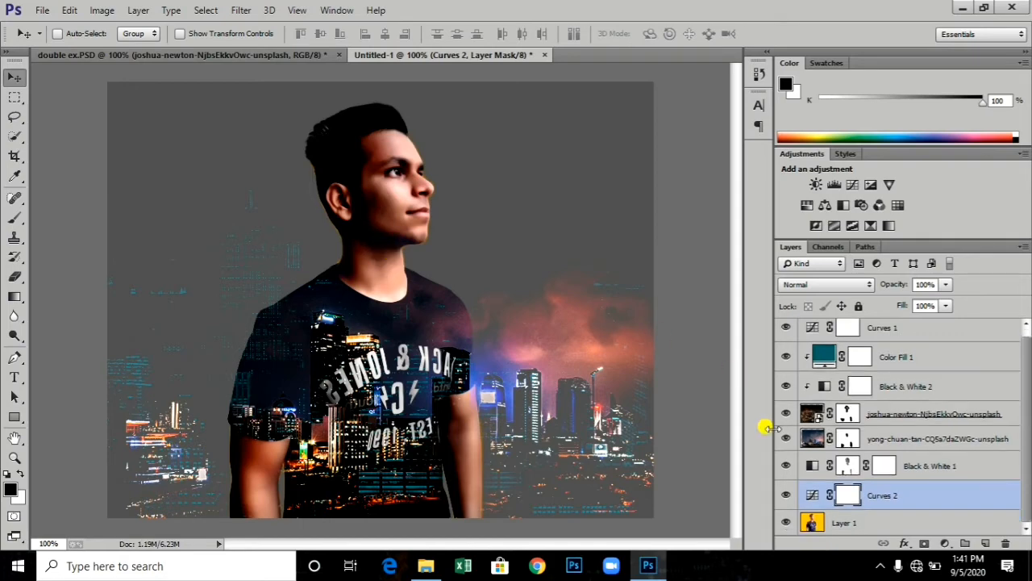
{"action": "left_click", "coordinate": [846, 414]}
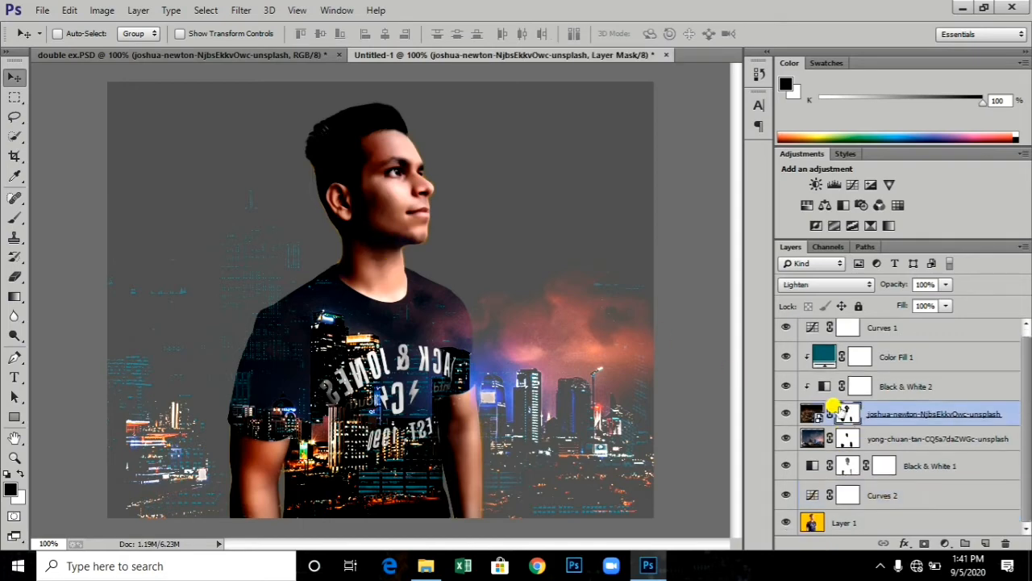
{"action": "left_click", "coordinate": [14, 218]}
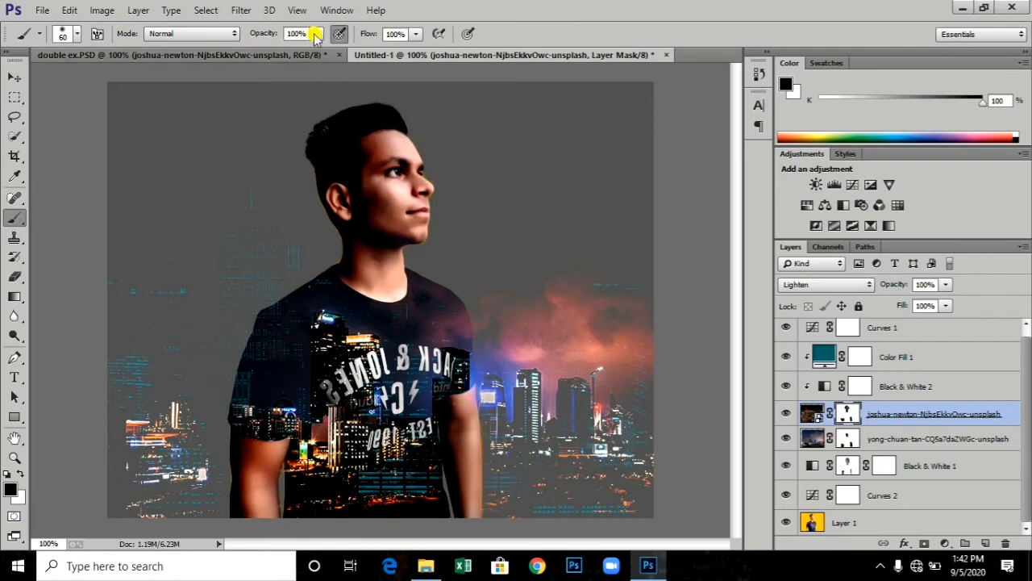
{"action": "left_click_drag", "start_coordinate": [283, 37], "coordinate": [271, 40]}
{"action": "key", "text": "bracketleft"}
{"action": "key", "text": "bracketleft"}
{"action": "key", "text": "bracketleft"}
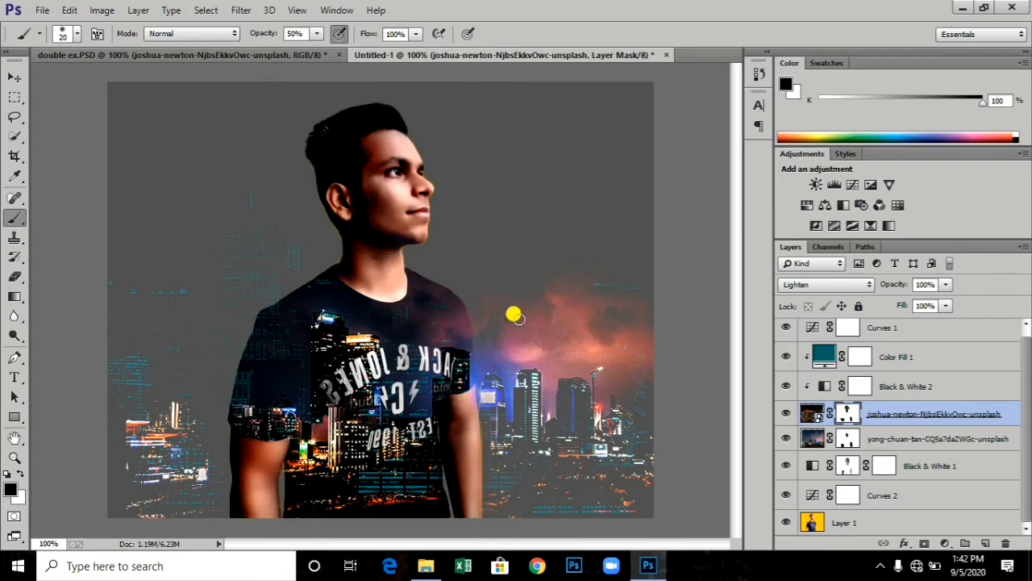
Paint black along the shirt's sleeve and shoulder edges on both city photo masks, reducing the brush opacity to 37%
{"action": "left_click", "coordinate": [821, 436]}
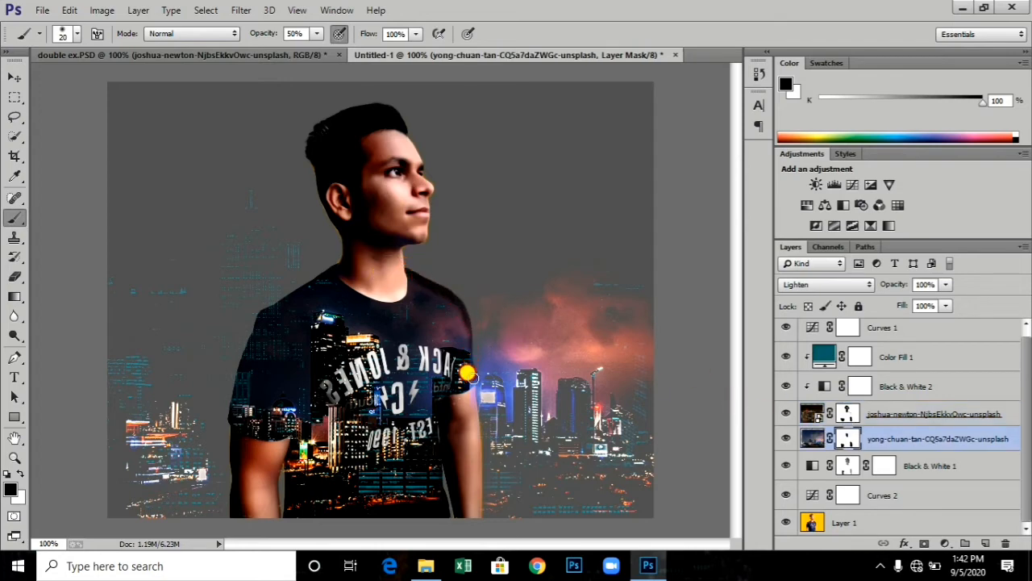
{"action": "left_click", "coordinate": [313, 36]}
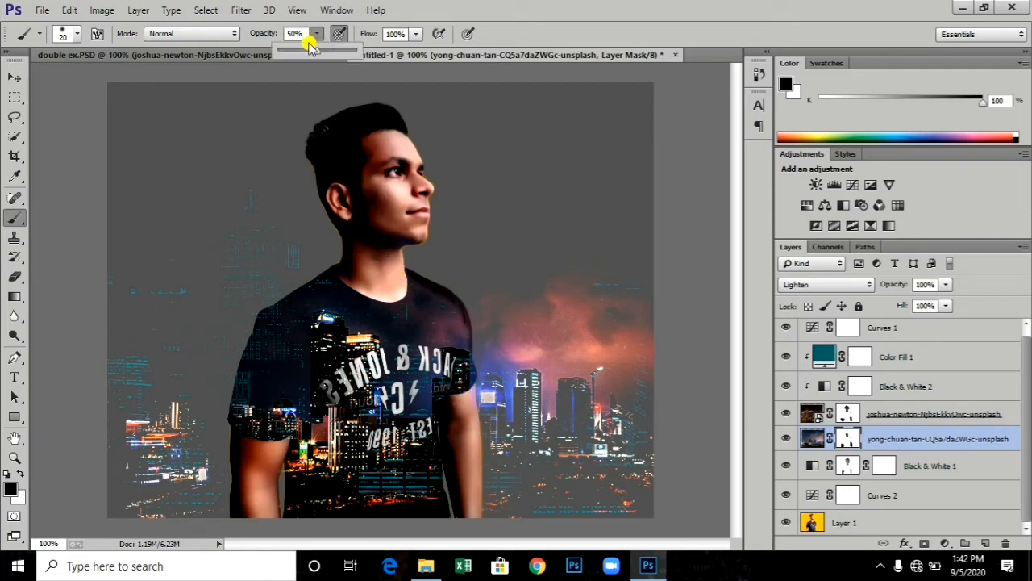
{"action": "left_click", "coordinate": [315, 275]}
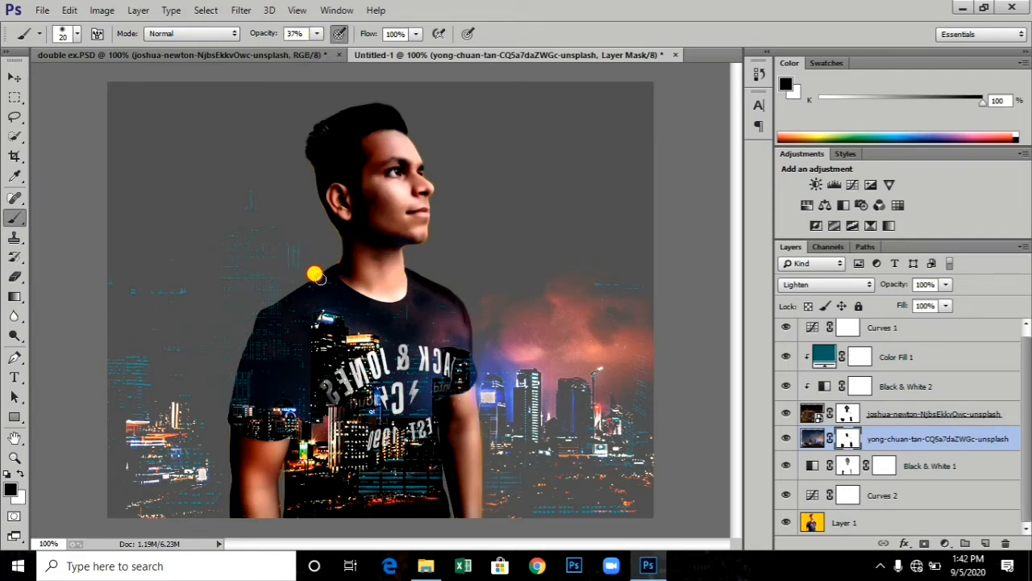
{"action": "left_click", "coordinate": [847, 411]}
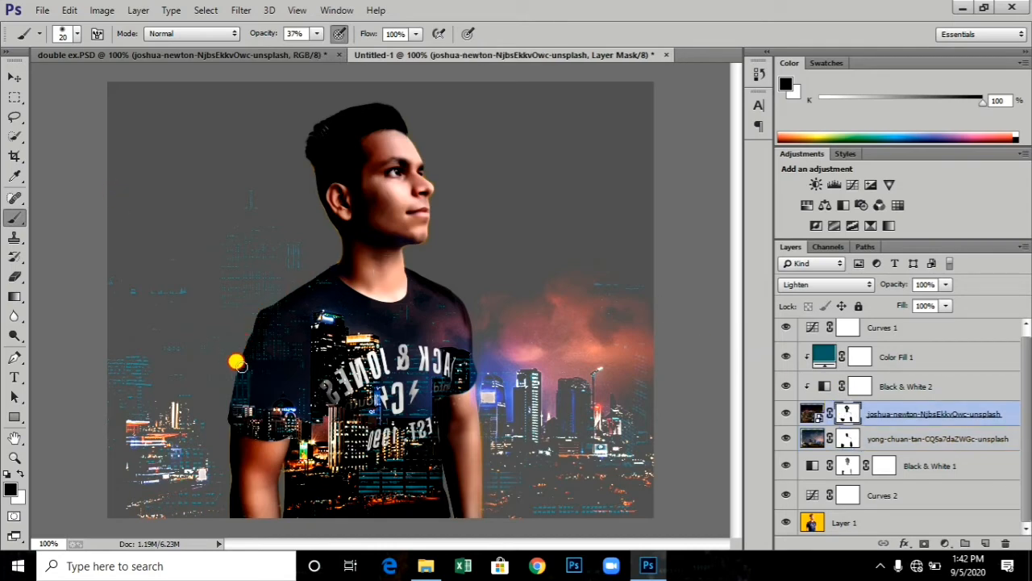
{"action": "left_click", "coordinate": [233, 403]}
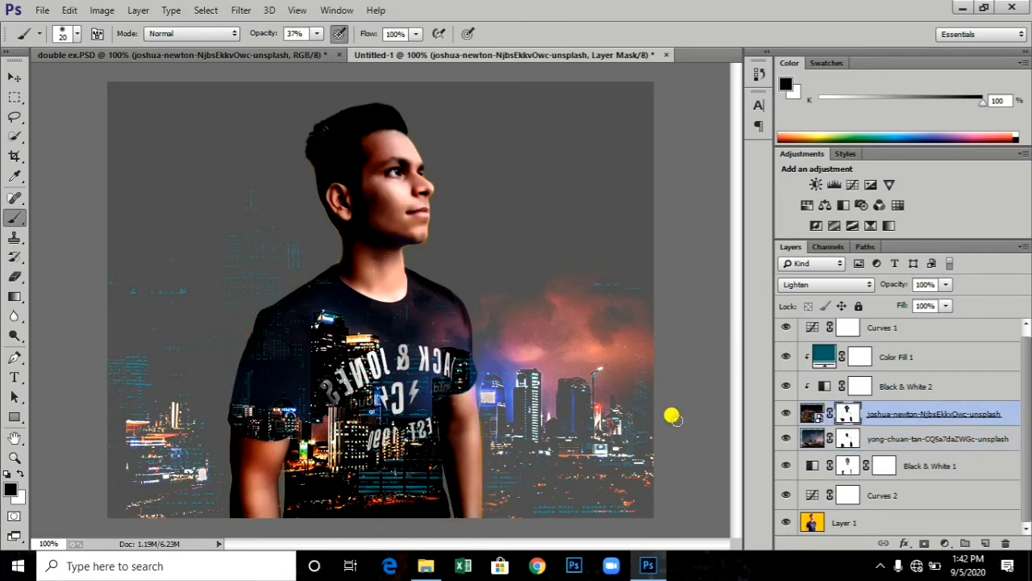
Touch up the shoulder edge in white on the lower city photo's mask with a size 35 brush, then in black on the upper photo's mask
{"action": "left_click", "coordinate": [840, 438]}
{"action": "left_click", "coordinate": [20, 476]}
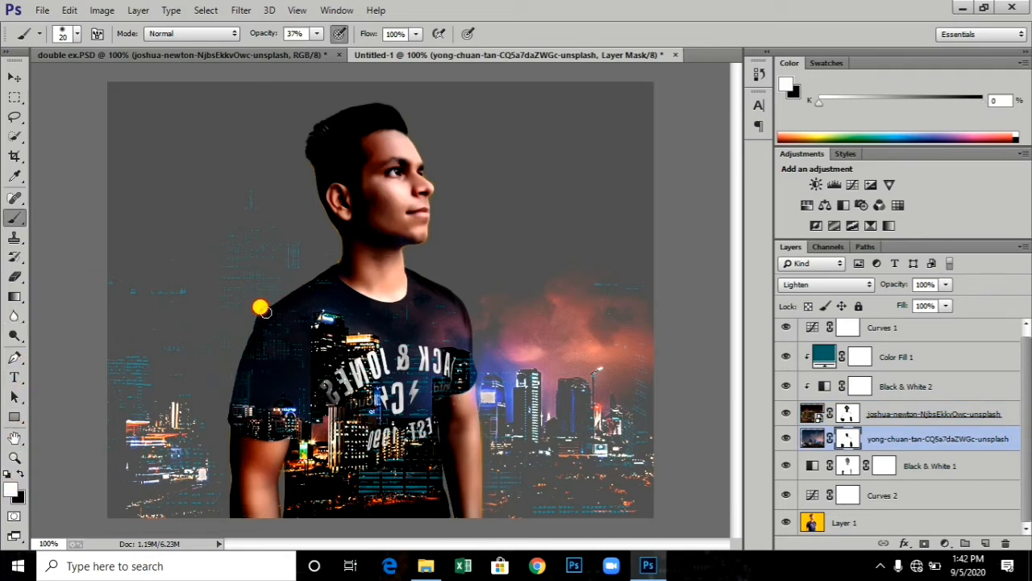
{"action": "key", "text": "bracketright"}
{"action": "key", "text": "bracketright"}
{"action": "key", "text": "bracketright"}
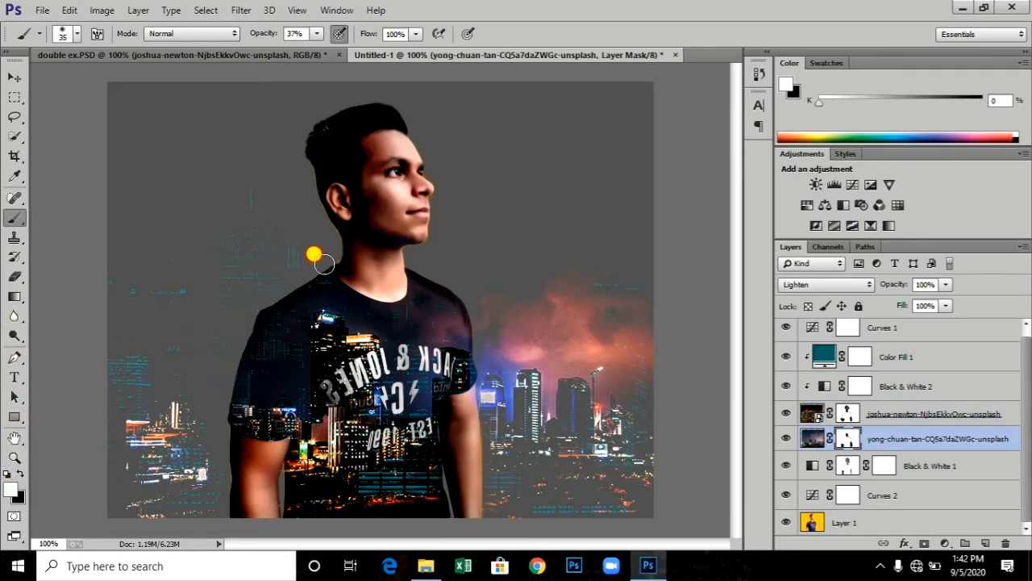
{"action": "left_click", "coordinate": [18, 473]}
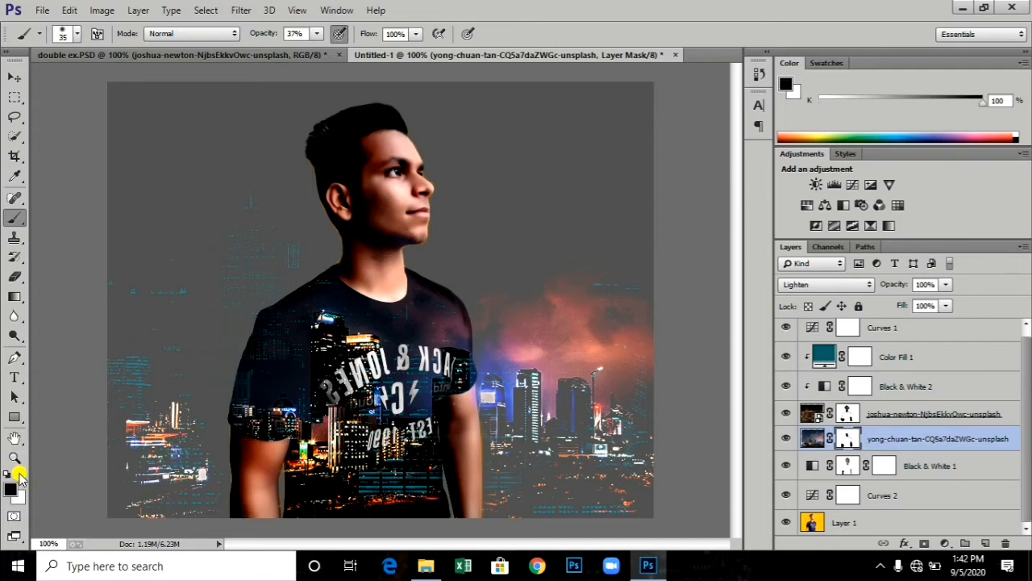
{"action": "left_click", "coordinate": [847, 413]}
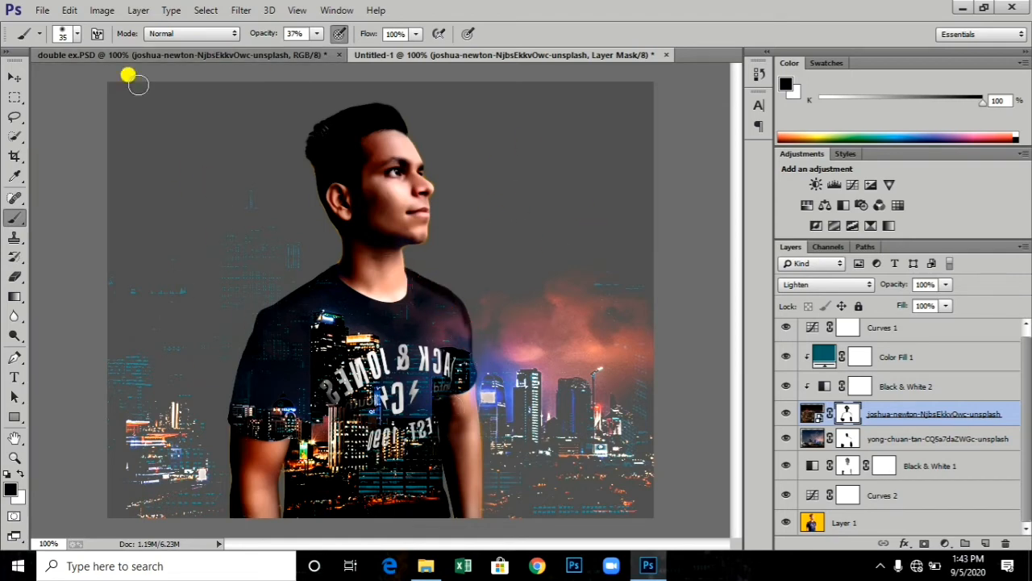
{"action": "left_click", "coordinate": [15, 77]}
Add a new empty layer above the Curves 1 adjustment
{"action": "scroll", "coordinate": [856, 436], "scroll_direction": "up", "scroll_amount": 1}
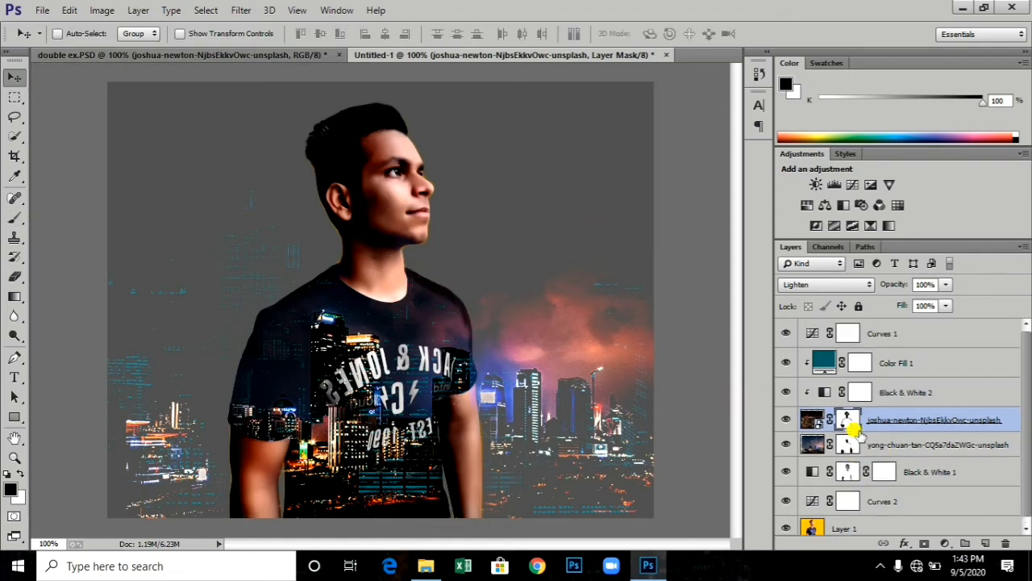
{"action": "left_click", "coordinate": [911, 331]}
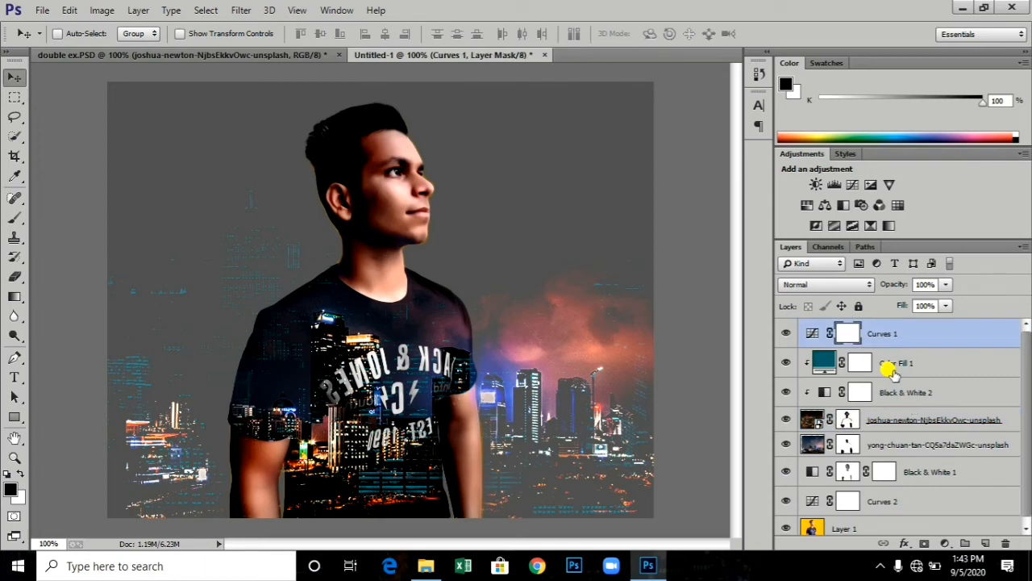
{"action": "left_click", "coordinate": [983, 544]}
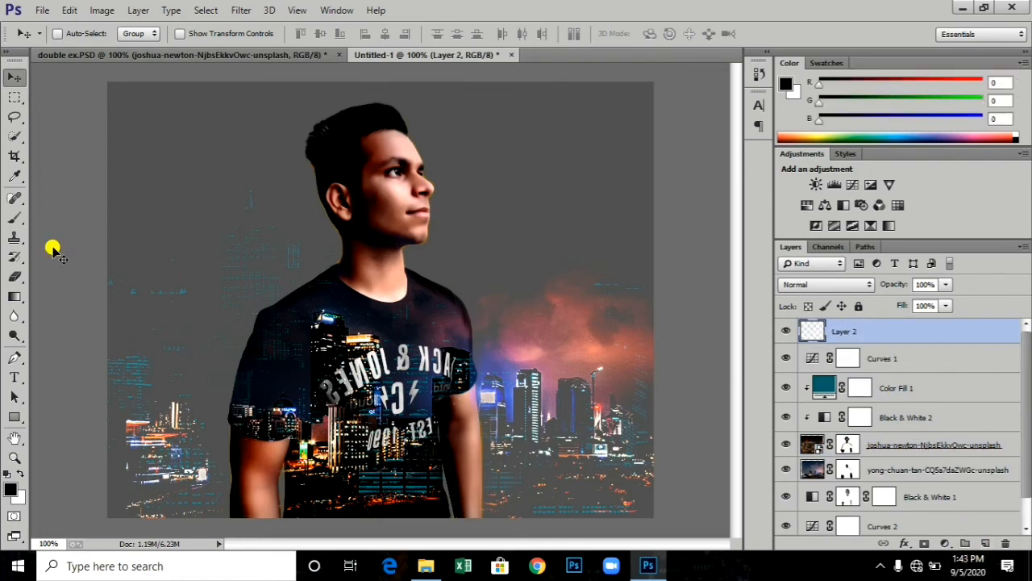
Set the foreground colour to a pinkish red with RGB 227, 7, 80
{"action": "left_click", "coordinate": [15, 296]}
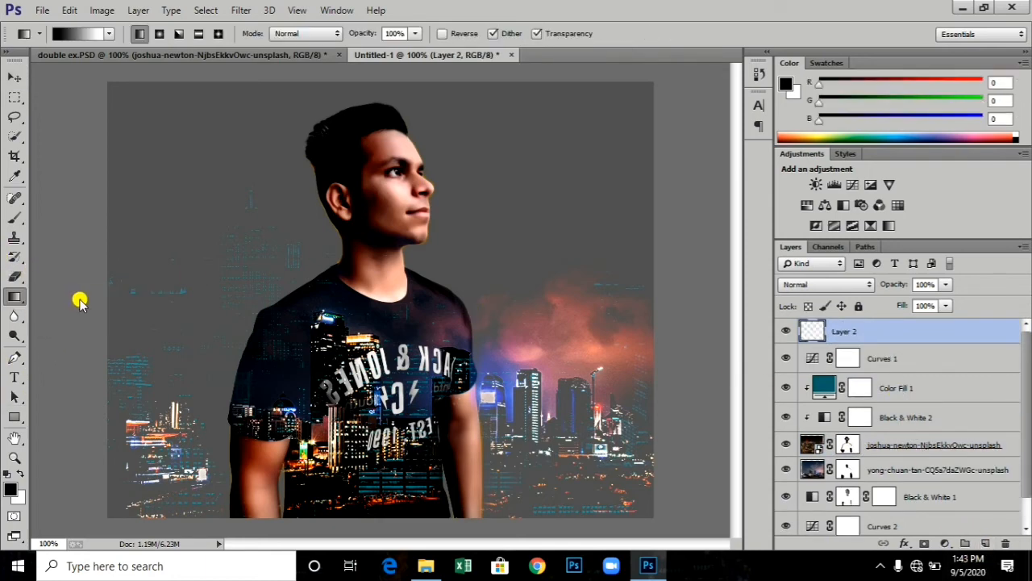
{"action": "right_click", "coordinate": [19, 293]}
{"action": "left_click", "coordinate": [104, 308]}
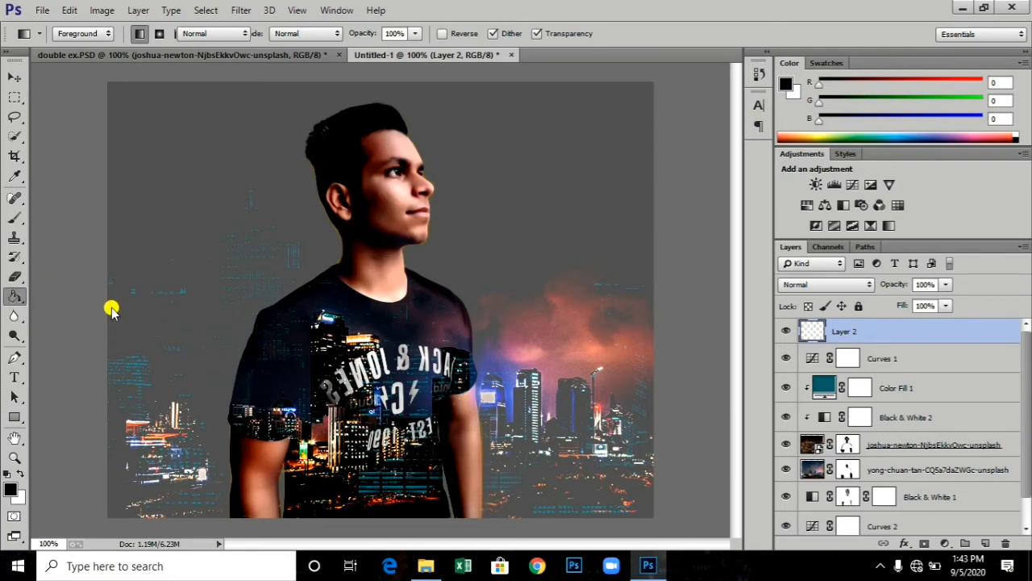
{"action": "left_click", "coordinate": [9, 489]}
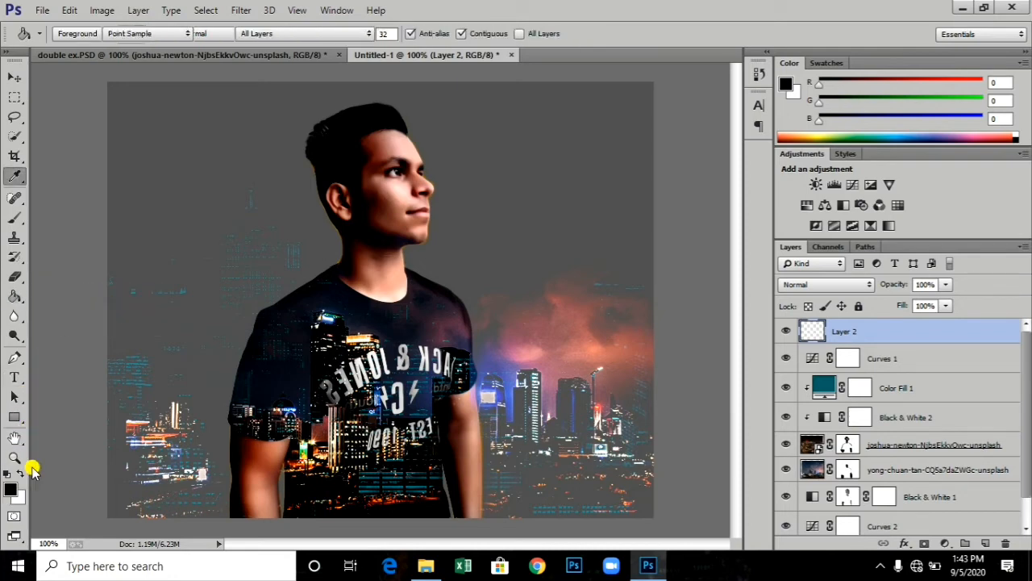
{"action": "left_click", "coordinate": [891, 299]}
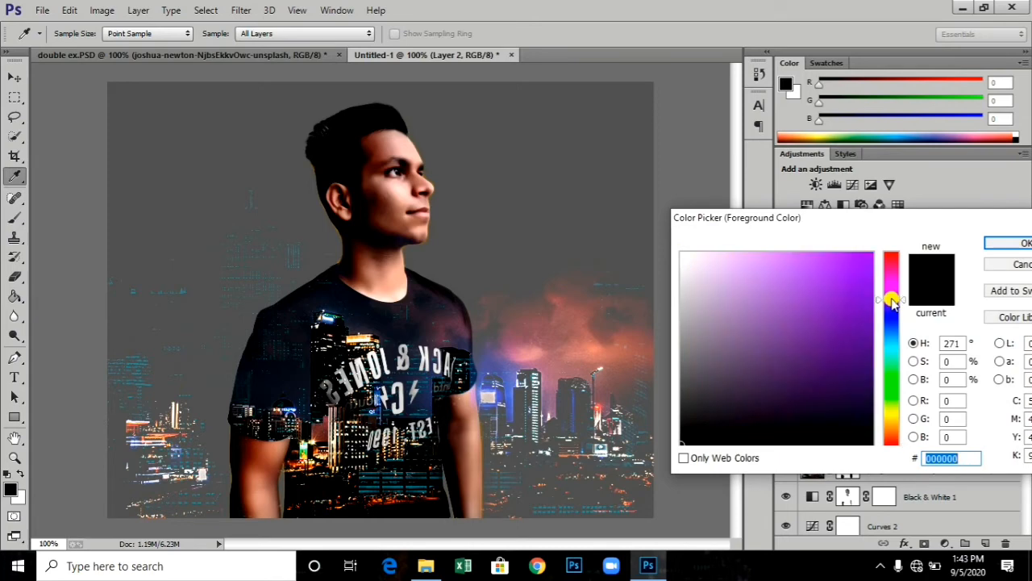
{"action": "left_click_drag", "start_coordinate": [891, 298], "coordinate": [897, 286]}
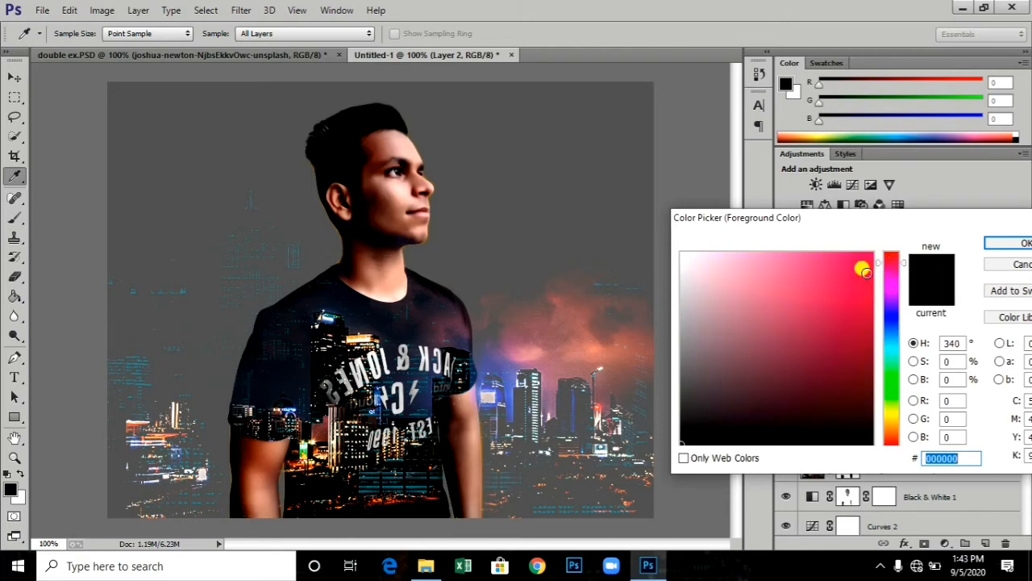
{"action": "left_click", "coordinate": [865, 272]}
{"action": "key", "text": "g"}
{"action": "left_click", "coordinate": [988, 242]}
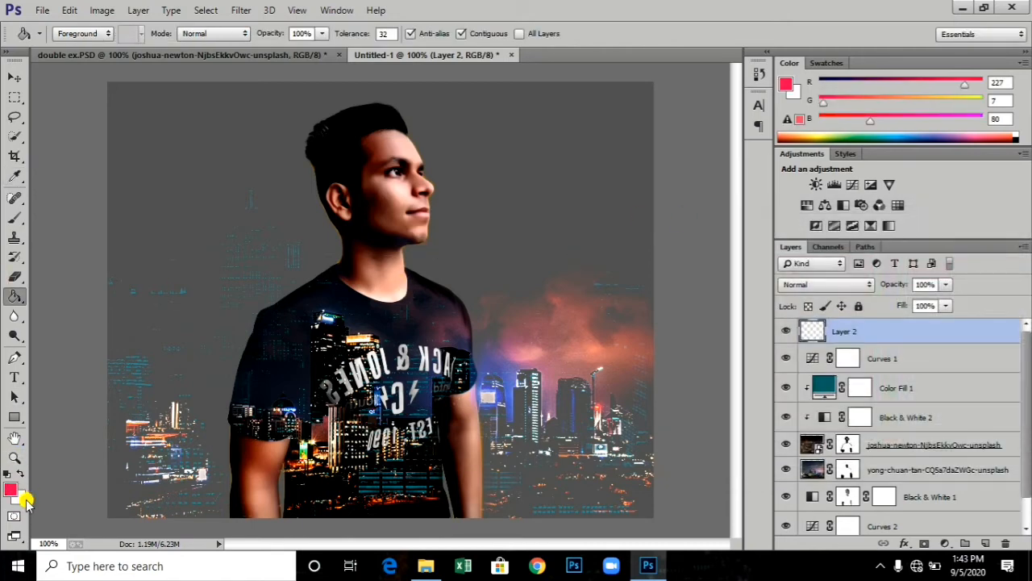
Set the background colour to blue #048eb6
{"action": "left_click", "coordinate": [24, 497]}
{"action": "left_click_drag", "start_coordinate": [897, 411], "coordinate": [896, 345]}
{"action": "left_click", "coordinate": [864, 304]}
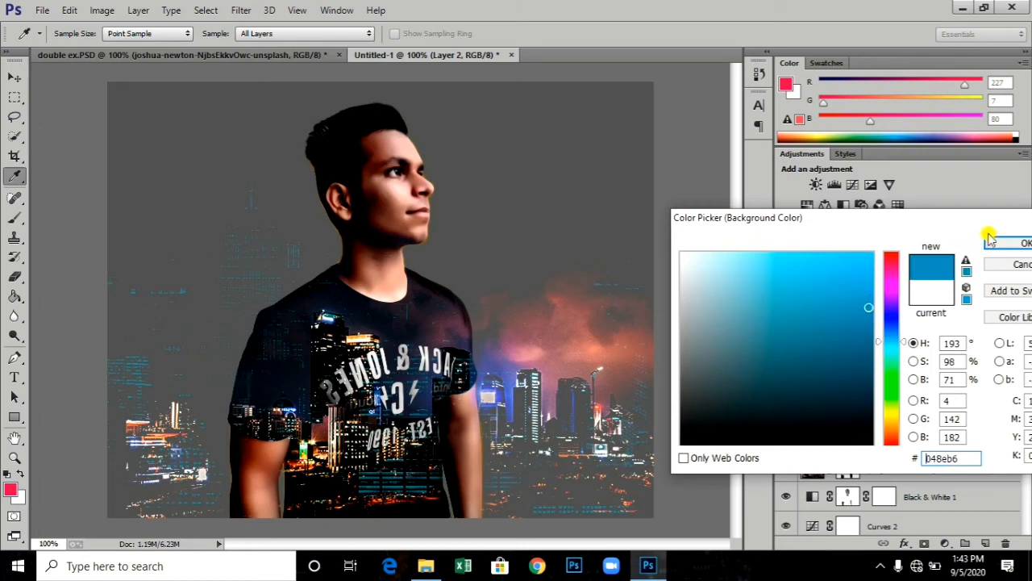
{"action": "left_click", "coordinate": [998, 242]}
{"action": "key", "text": "g"}
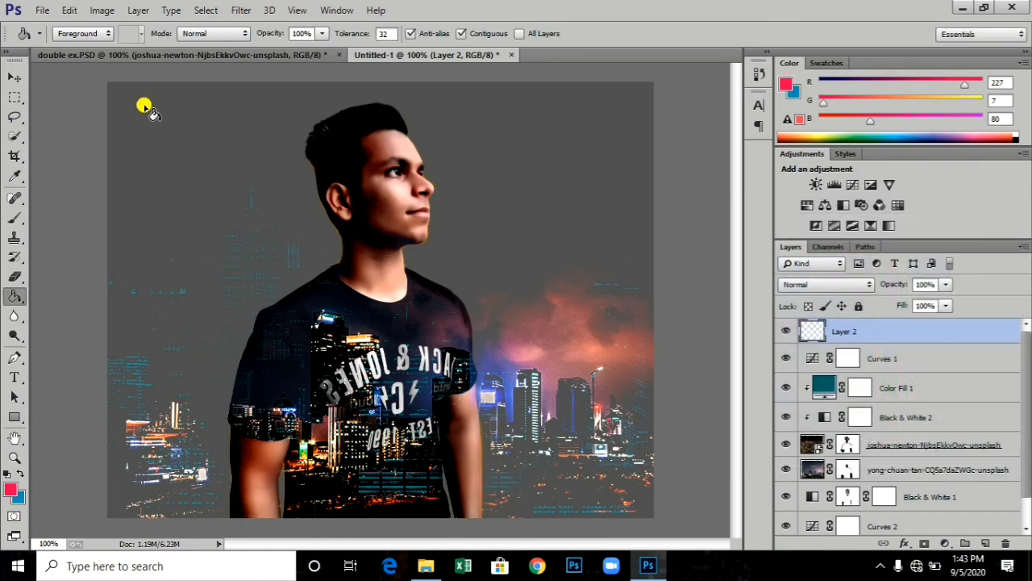
Fill Layer 2 with a diagonal linear gradient from the red foreground at the upper left to the blue background at the lower right
{"action": "right_click", "coordinate": [8, 296]}
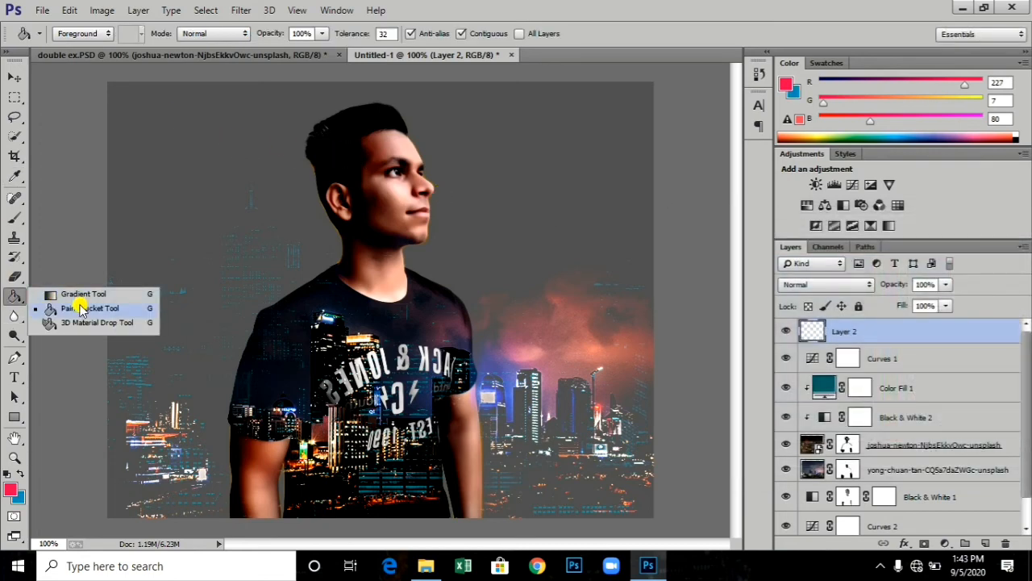
{"action": "left_click", "coordinate": [81, 295]}
{"action": "left_click_drag", "start_coordinate": [141, 85], "coordinate": [442, 392]}
Blend the gradient layer in Multiply mode and lower its opacity to 53%
{"action": "left_click", "coordinate": [869, 284]}
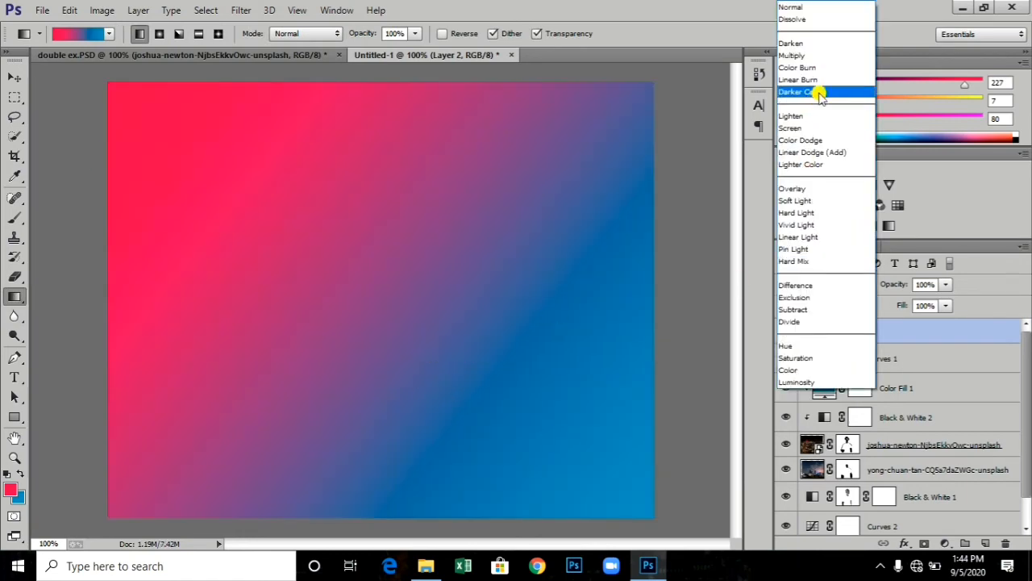
{"action": "key", "text": "Escape"}
{"action": "left_click", "coordinate": [867, 285]}
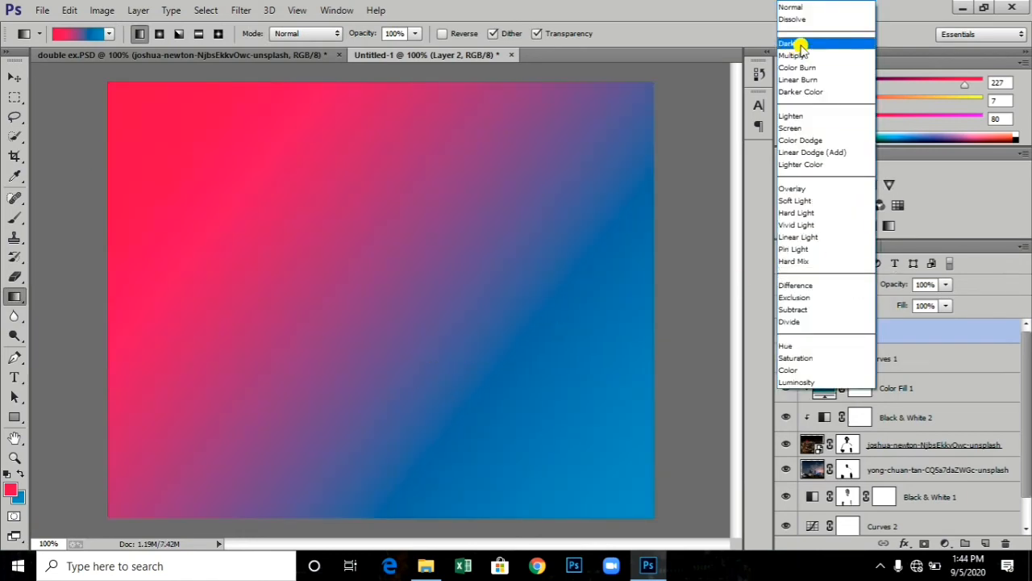
{"action": "left_click", "coordinate": [797, 46]}
{"action": "left_click_drag", "start_coordinate": [948, 288], "coordinate": [907, 323]}
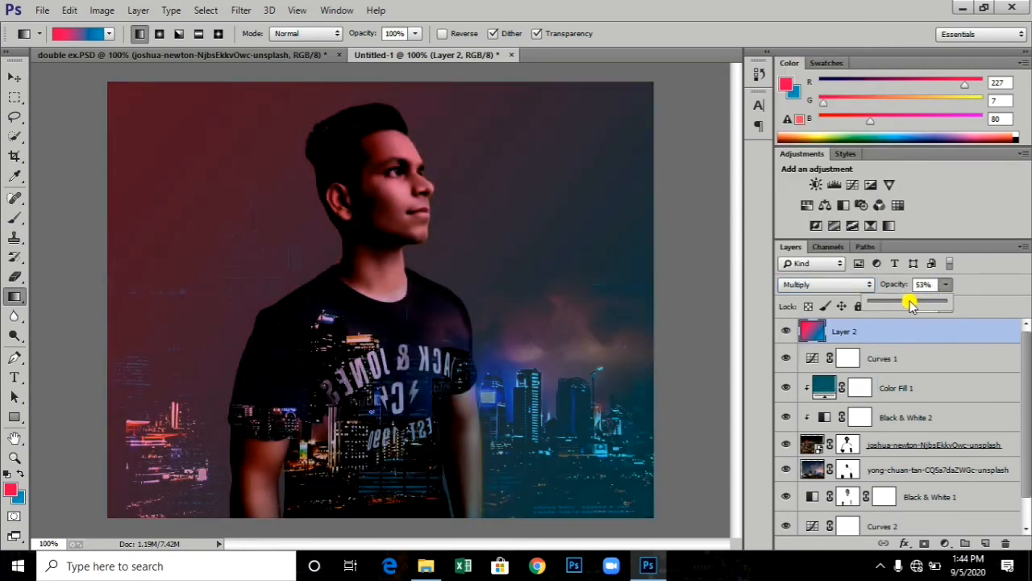
{"action": "left_click", "coordinate": [950, 284]}
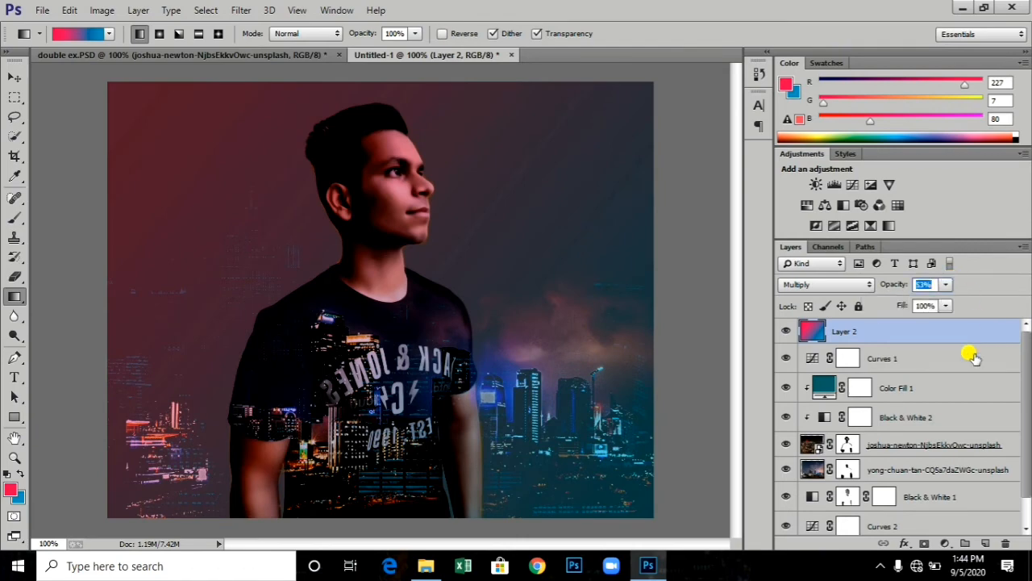
Reset the colours to default black and white, and select the man on Layer 1 with the Quick Selection tool
{"action": "scroll", "coordinate": [880, 448], "scroll_direction": "down", "scroll_amount": 2}
{"action": "scroll", "coordinate": [879, 475], "scroll_direction": "up", "scroll_amount": 2}
{"action": "scroll", "coordinate": [851, 499], "scroll_direction": "down", "scroll_amount": 2}
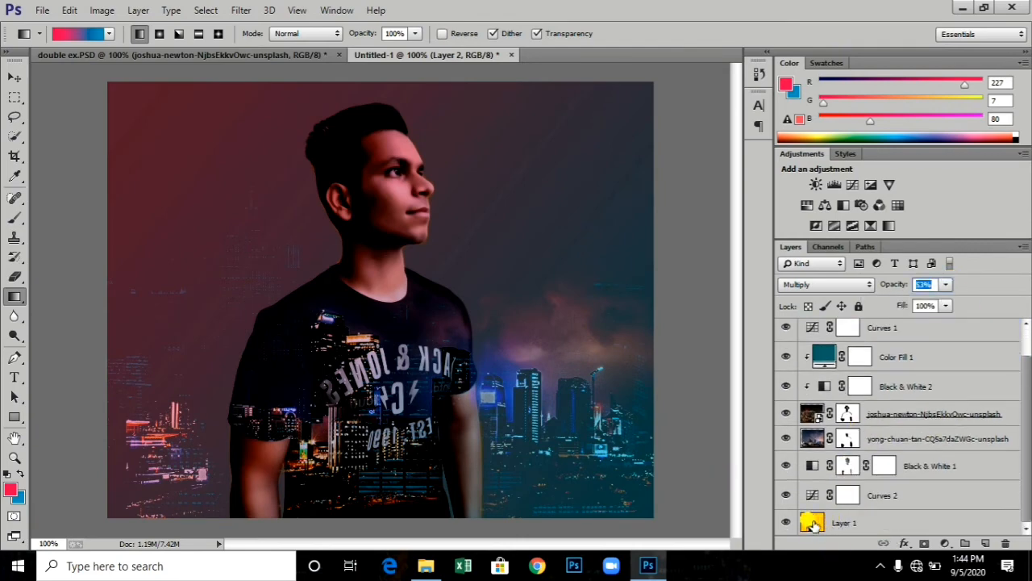
{"action": "left_click", "coordinate": [813, 525]}
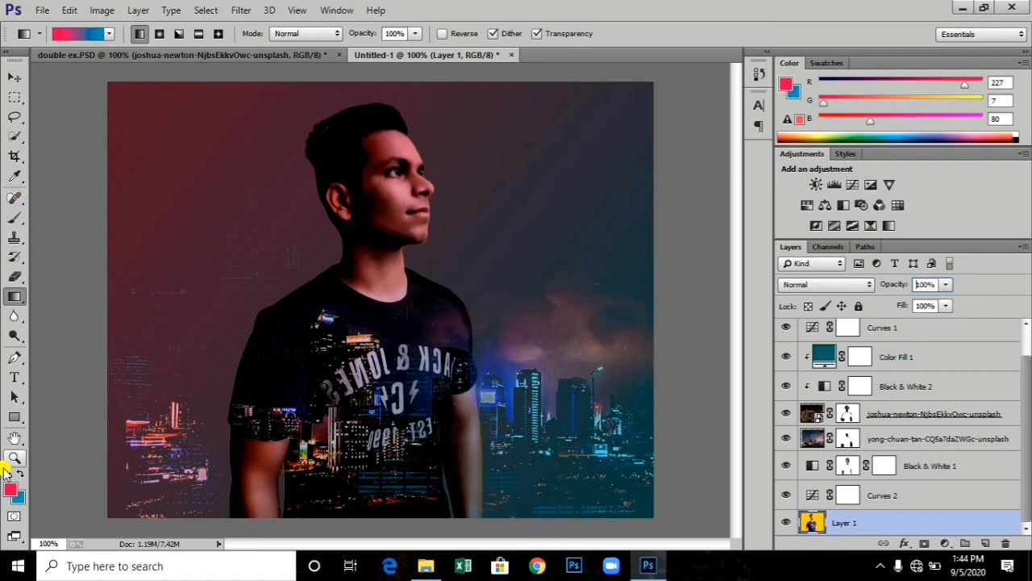
{"action": "left_click", "coordinate": [8, 474]}
{"action": "left_click", "coordinate": [15, 135]}
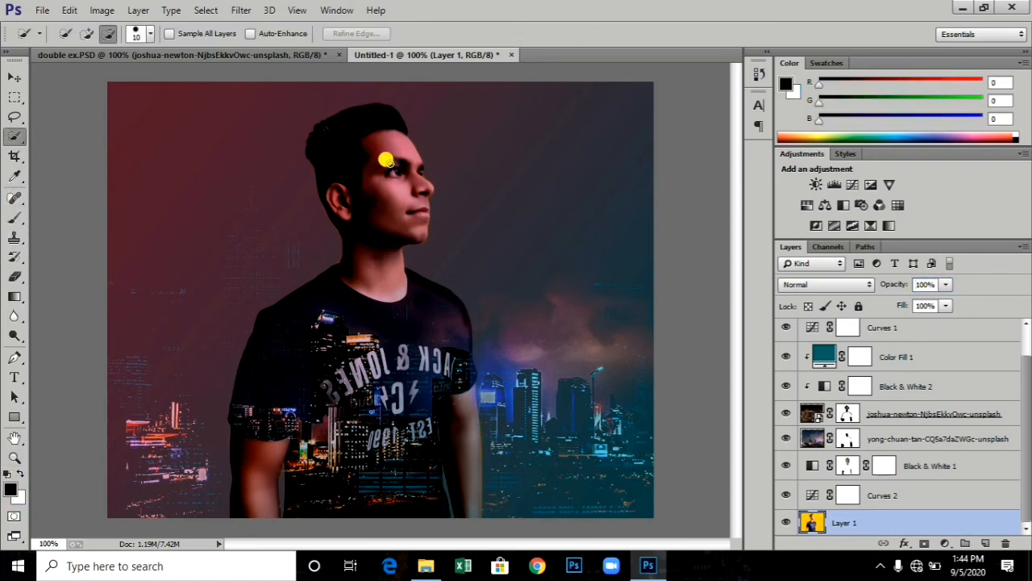
{"action": "left_click", "coordinate": [87, 33]}
{"action": "mouse_move", "coordinate": [337, 150]}
{"action": "left_mouse_down"}
{"action": "mouse_move", "coordinate": [369, 341]}
{"action": "mouse_move", "coordinate": [337, 460]}
{"action": "mouse_move", "coordinate": [323, 358]}
{"action": "mouse_move", "coordinate": [432, 359]}
{"action": "mouse_move", "coordinate": [392, 412]}
{"action": "mouse_move", "coordinate": [451, 450]}
{"action": "mouse_move", "coordinate": [293, 458]}
{"action": "mouse_move", "coordinate": [270, 477]}
{"action": "left_mouse_up"}
Paint white on Layer 2 over the man's head, neck and arm inside the selection, using a size 45 brush raised to 81% opacity
{"action": "scroll", "coordinate": [843, 360], "scroll_direction": "up", "scroll_amount": 1}
{"action": "left_click", "coordinate": [853, 338]}
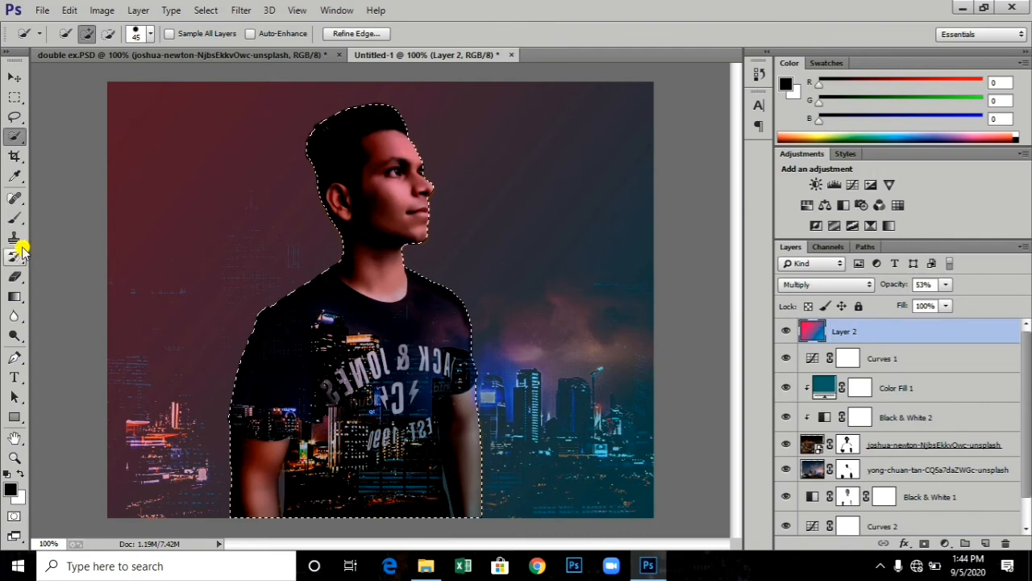
{"action": "left_click", "coordinate": [14, 217]}
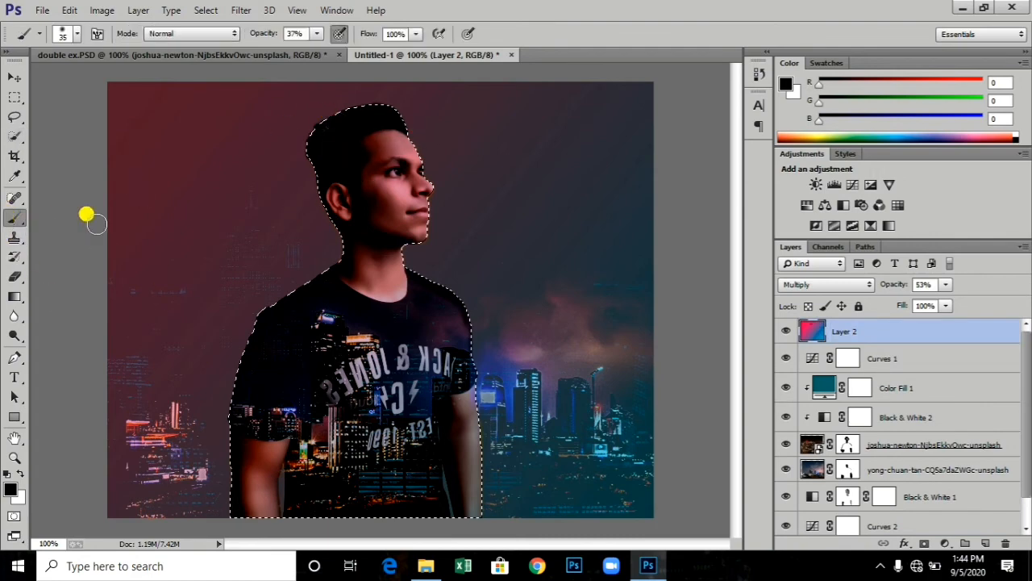
{"action": "left_click", "coordinate": [22, 474]}
{"action": "key", "text": "bracketright"}
{"action": "key", "text": "bracketright"}
{"action": "mouse_move", "coordinate": [301, 151]}
{"action": "left_mouse_down"}
{"action": "mouse_move", "coordinate": [430, 135]}
{"action": "mouse_move", "coordinate": [287, 186]}
{"action": "left_mouse_up"}
{"action": "left_click", "coordinate": [317, 34]}
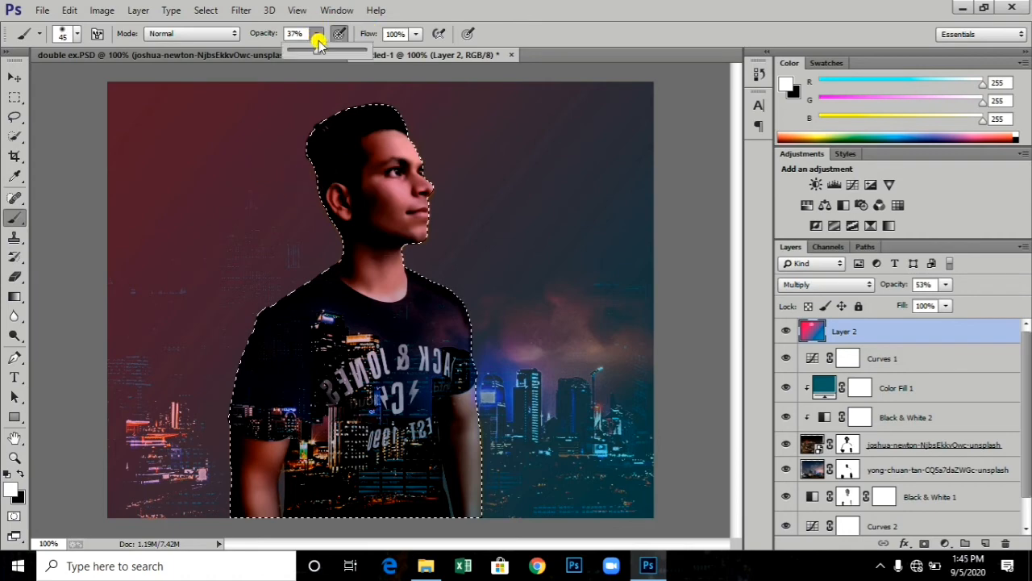
{"action": "left_click", "coordinate": [351, 54]}
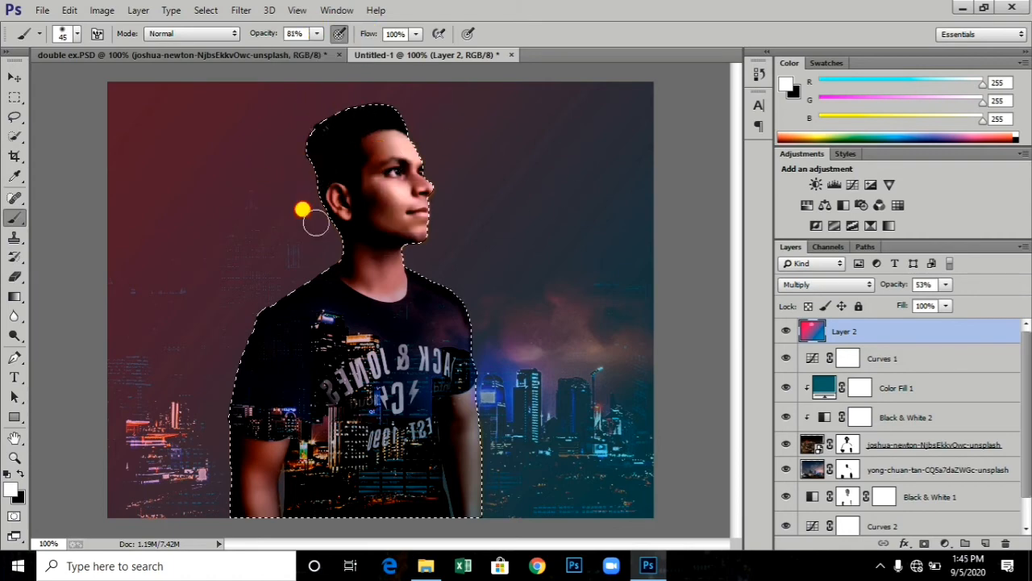
{"action": "mouse_move", "coordinate": [390, 253]}
{"action": "left_mouse_down"}
{"action": "mouse_move", "coordinate": [393, 283]}
{"action": "mouse_move", "coordinate": [380, 272]}
{"action": "mouse_move", "coordinate": [371, 288]}
{"action": "mouse_move", "coordinate": [398, 269]}
{"action": "left_mouse_up"}
{"action": "mouse_move", "coordinate": [250, 468]}
{"action": "left_mouse_down"}
{"action": "mouse_move", "coordinate": [228, 480]}
{"action": "mouse_move", "coordinate": [266, 478]}
{"action": "left_mouse_up"}
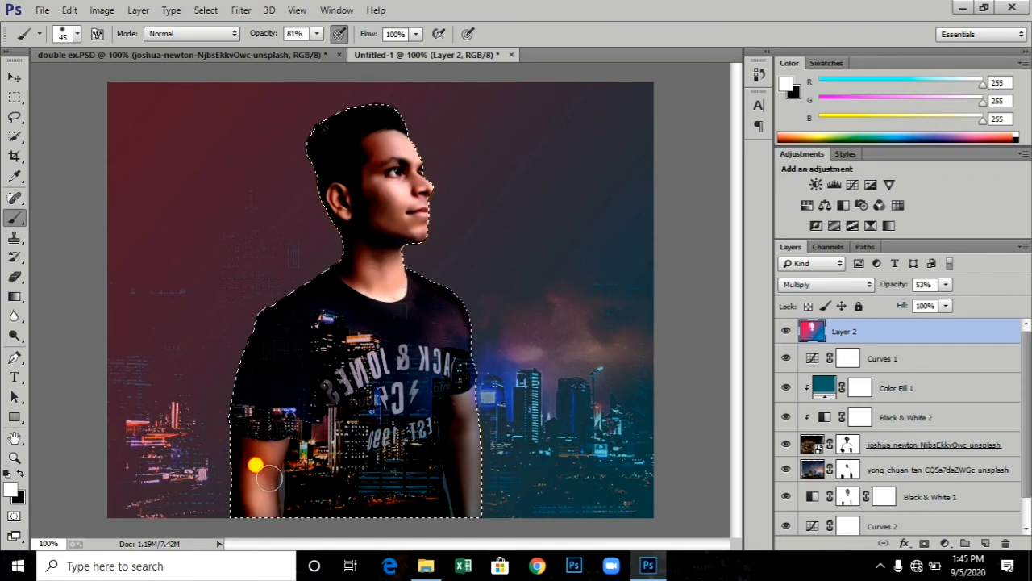
Paint white over the shirt and arms on Layer 2, enlarging the brush to size 80, and clear the selection
{"action": "mouse_move", "coordinate": [471, 316]}
{"action": "left_mouse_down"}
{"action": "mouse_move", "coordinate": [595, 329]}
{"action": "mouse_move", "coordinate": [387, 404]}
{"action": "mouse_move", "coordinate": [521, 468]}
{"action": "mouse_move", "coordinate": [274, 489]}
{"action": "mouse_move", "coordinate": [477, 523]}
{"action": "mouse_move", "coordinate": [460, 440]}
{"action": "mouse_move", "coordinate": [442, 430]}
{"action": "left_mouse_up"}
{"action": "key", "text": "bracketright"}
{"action": "key", "text": "bracketright"}
{"action": "key", "text": "bracketright"}
{"action": "key", "text": "bracketright"}
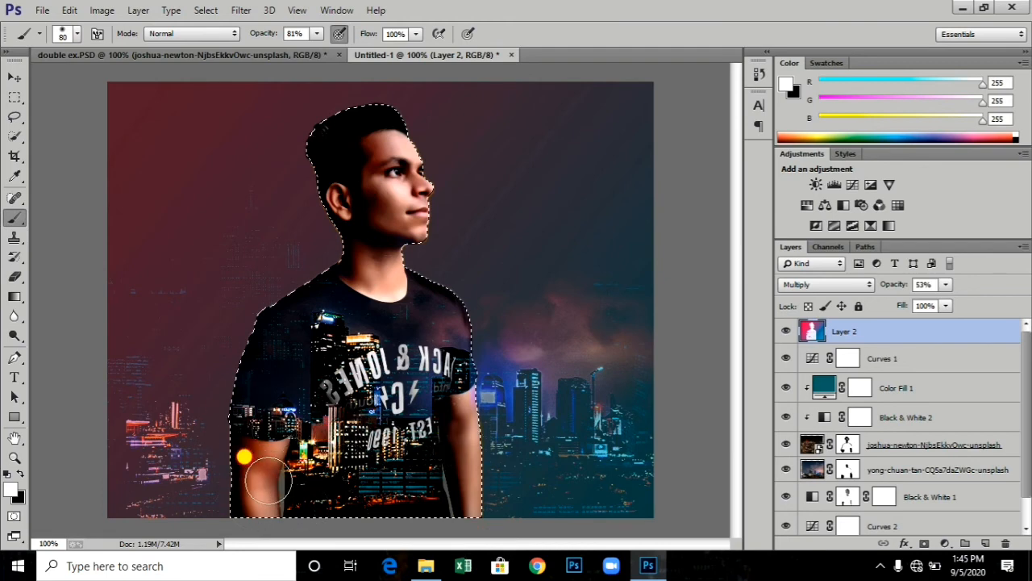
{"action": "key", "text": "ctrl+d"}
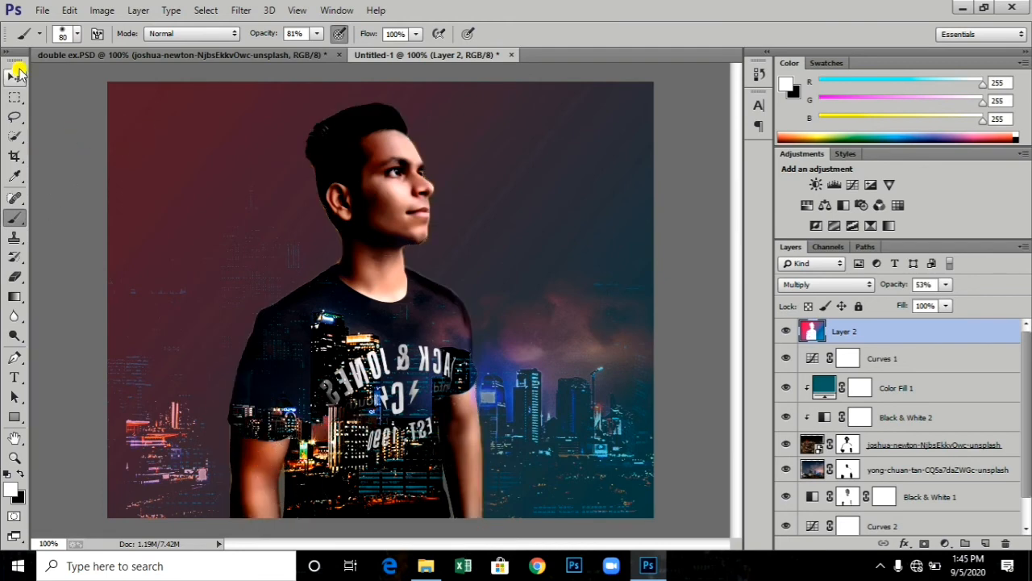
Add a Curves adjustment clipped to Layer 2, anchoring the lower part of its RGB curve and raising the black point slightly
{"action": "left_click", "coordinate": [13, 78]}
{"action": "left_click", "coordinate": [944, 542]}
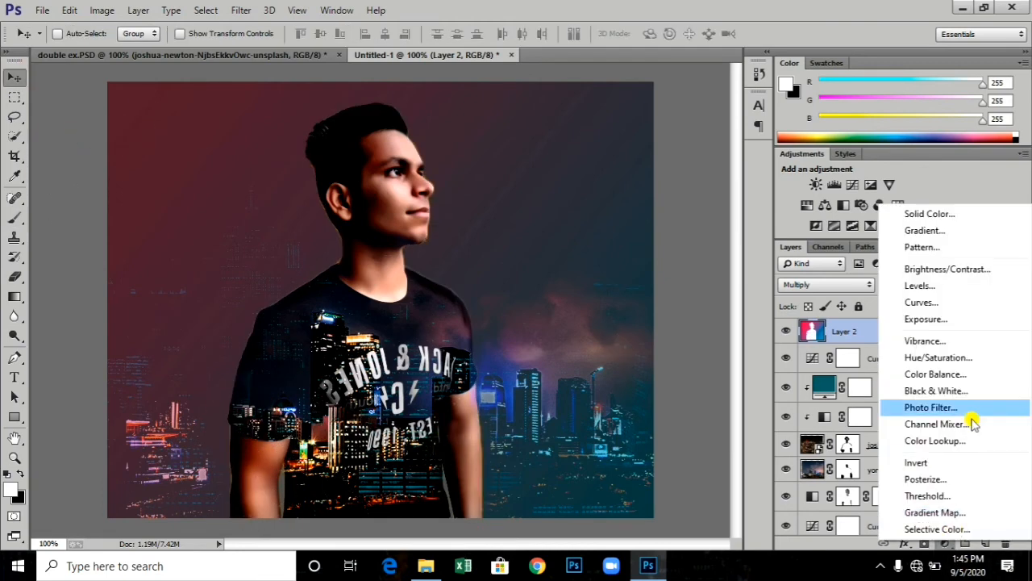
{"action": "left_click", "coordinate": [918, 302]}
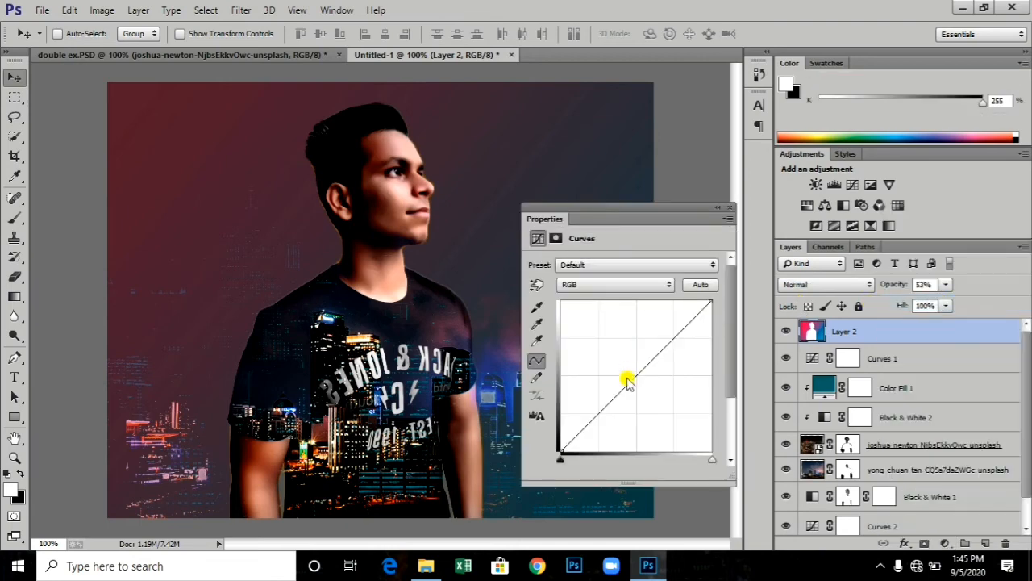
{"action": "left_click_drag", "start_coordinate": [616, 385], "coordinate": [588, 420]}
{"action": "left_click", "coordinate": [559, 447]}
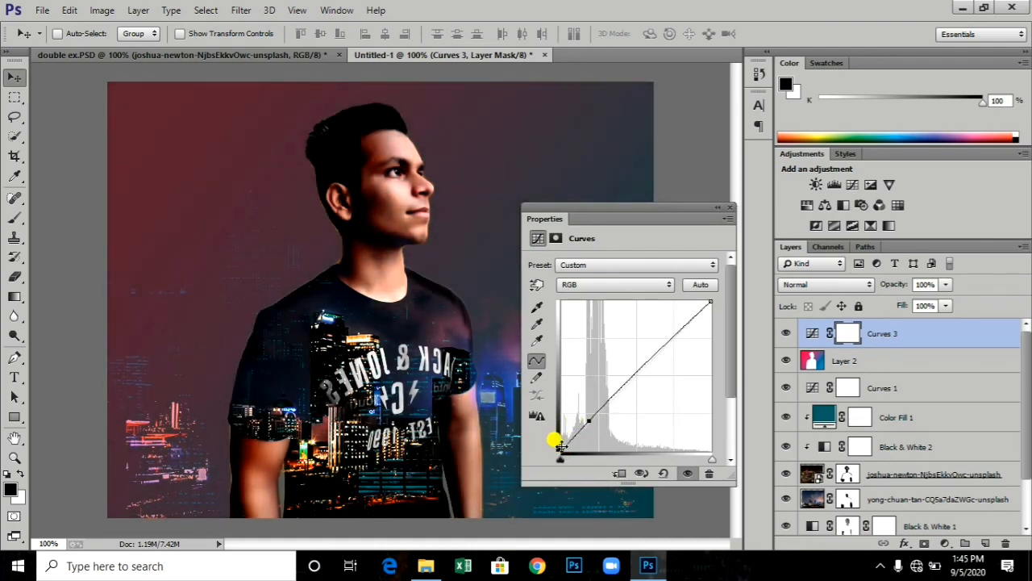
{"action": "left_click", "coordinate": [618, 473]}
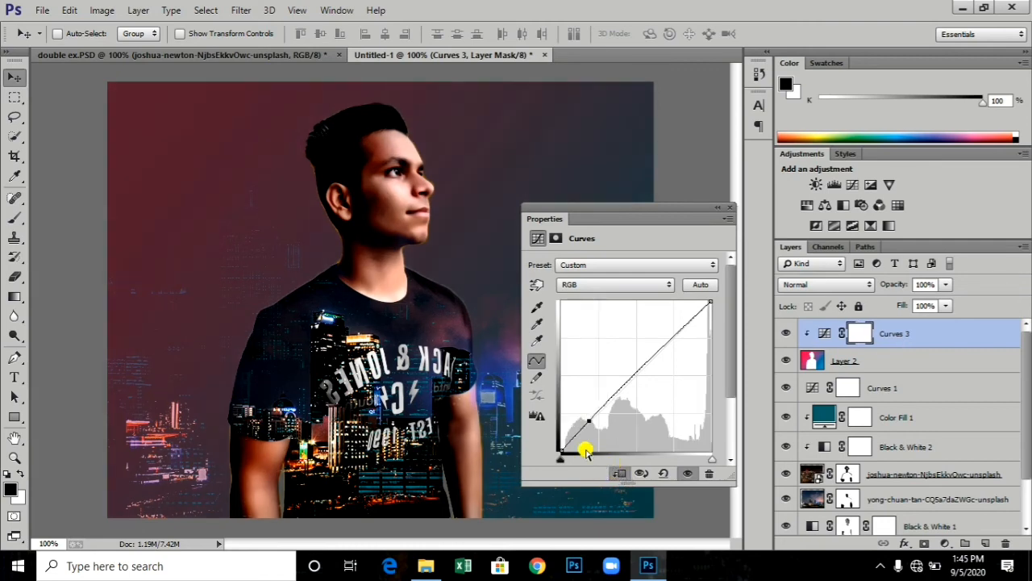
{"action": "left_click_drag", "start_coordinate": [560, 448], "coordinate": [561, 441]}
Raise the black point slightly on the Blue channel of the Curves adjustment clipped to Layer 2, and close its properties
{"action": "left_click", "coordinate": [637, 290]}
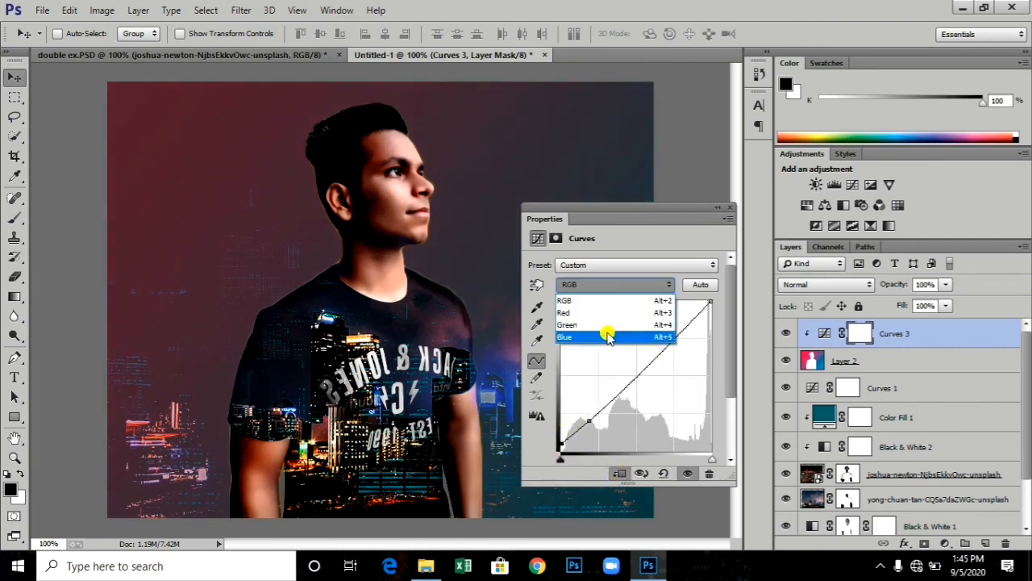
{"action": "left_click", "coordinate": [607, 337]}
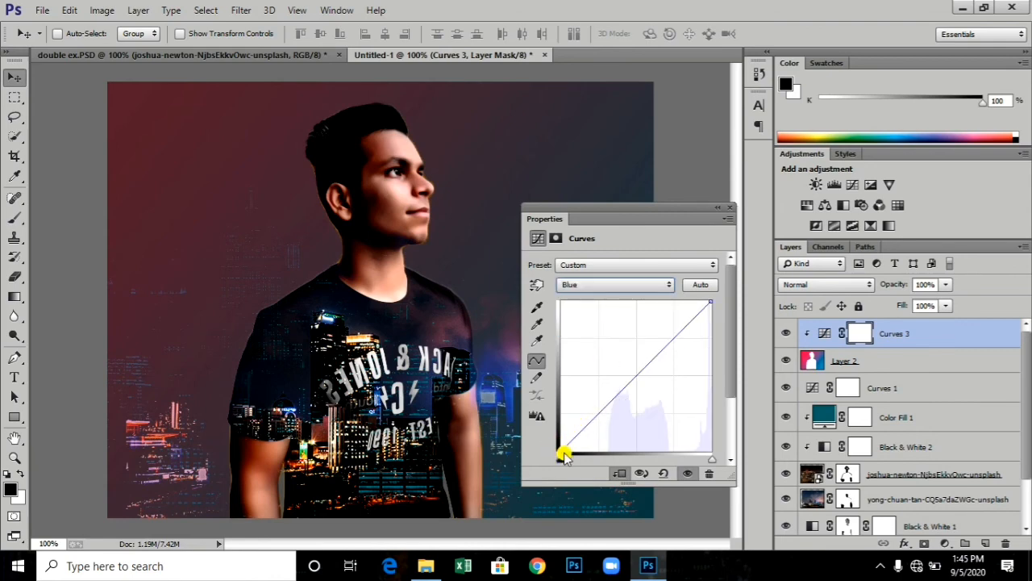
{"action": "mouse_move", "coordinate": [566, 430]}
{"action": "left_mouse_down"}
{"action": "mouse_move", "coordinate": [552, 450]}
{"action": "mouse_move", "coordinate": [561, 442]}
{"action": "left_mouse_up"}
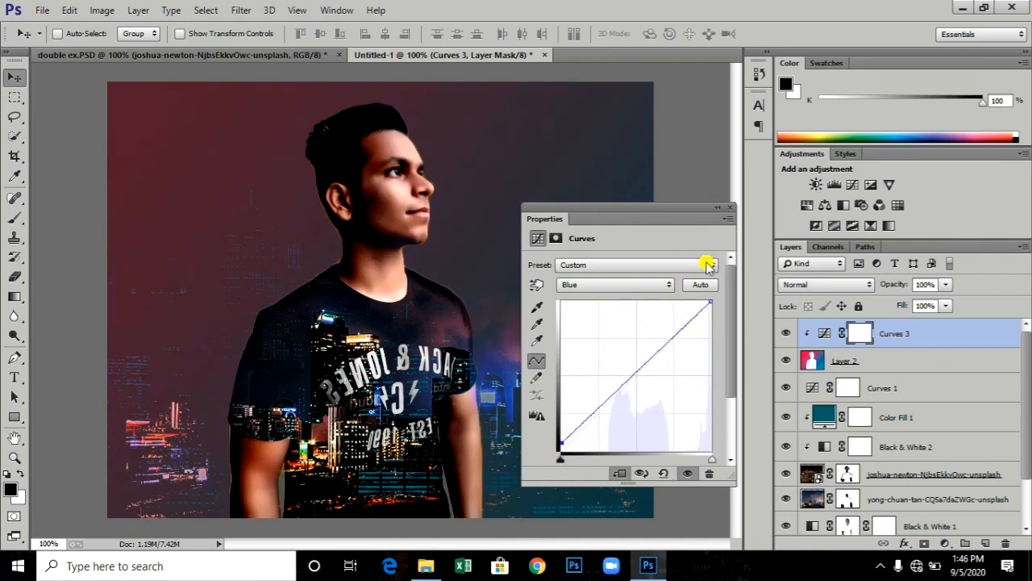
{"action": "left_click", "coordinate": [727, 209]}
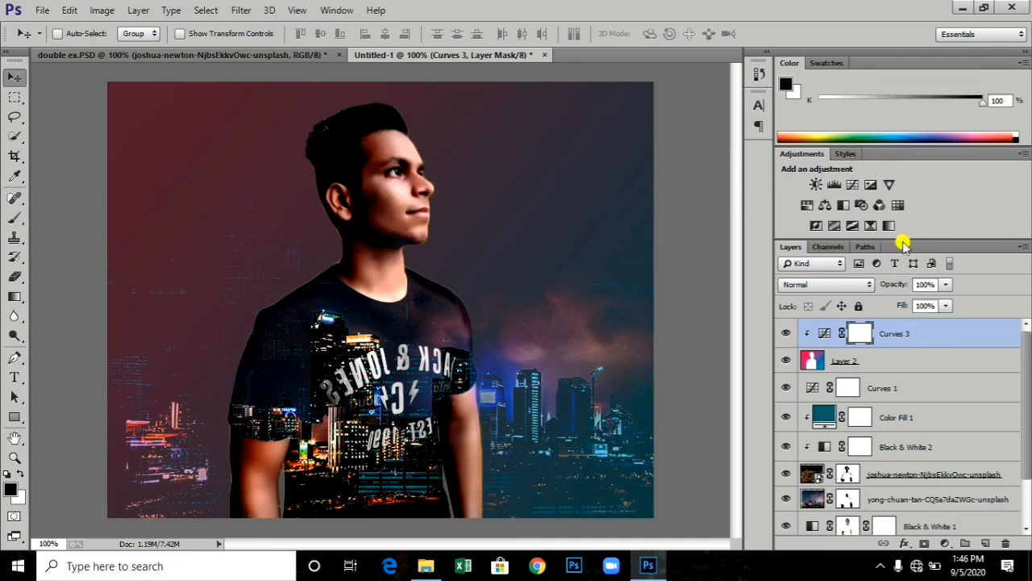
{"action": "scroll", "coordinate": [966, 392], "scroll_direction": "down", "scroll_amount": 2}
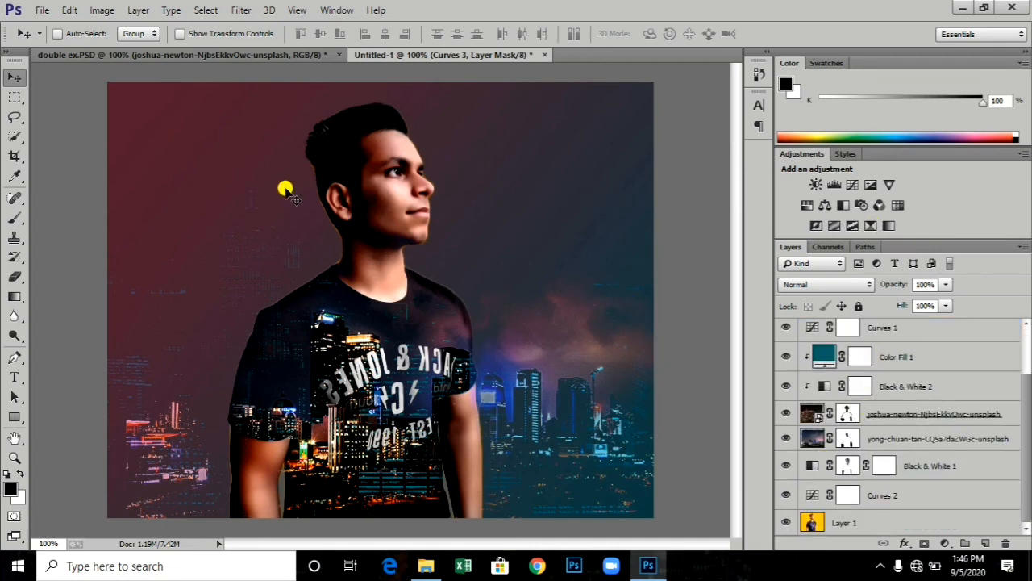